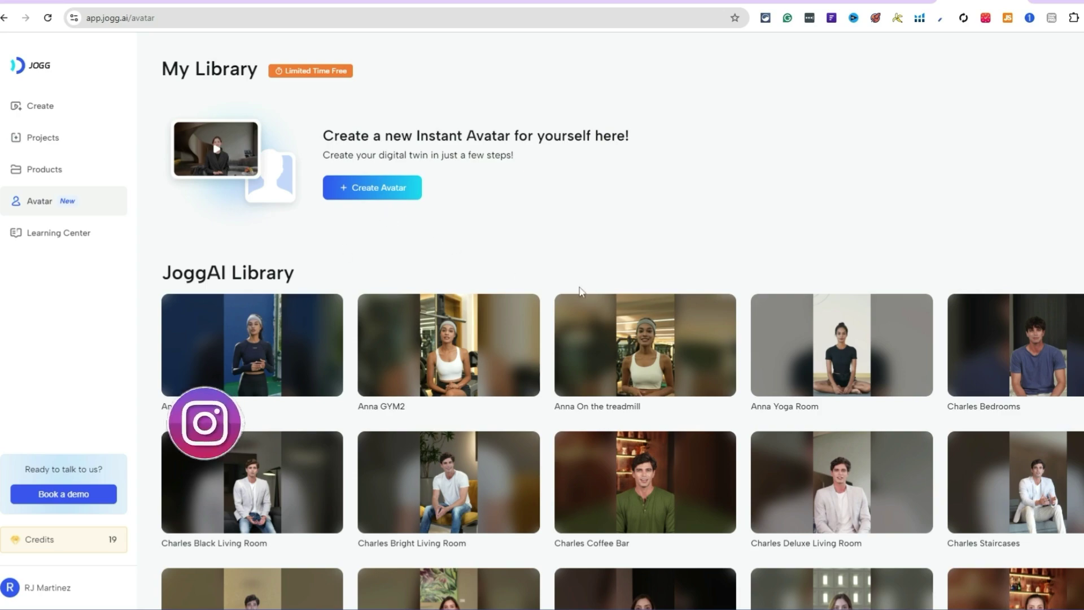
scroll(653, 271, down, 2)
scroll(598, 333, down, 2)
scroll(598, 333, down, 2)
scroll(601, 334, down, 2)
scroll(603, 335, down, 3)
scroll(628, 367, up, 7)
scroll(627, 367, up, 3)
Start a new instant avatar from My Library and begin its setup steps.
click(373, 190)
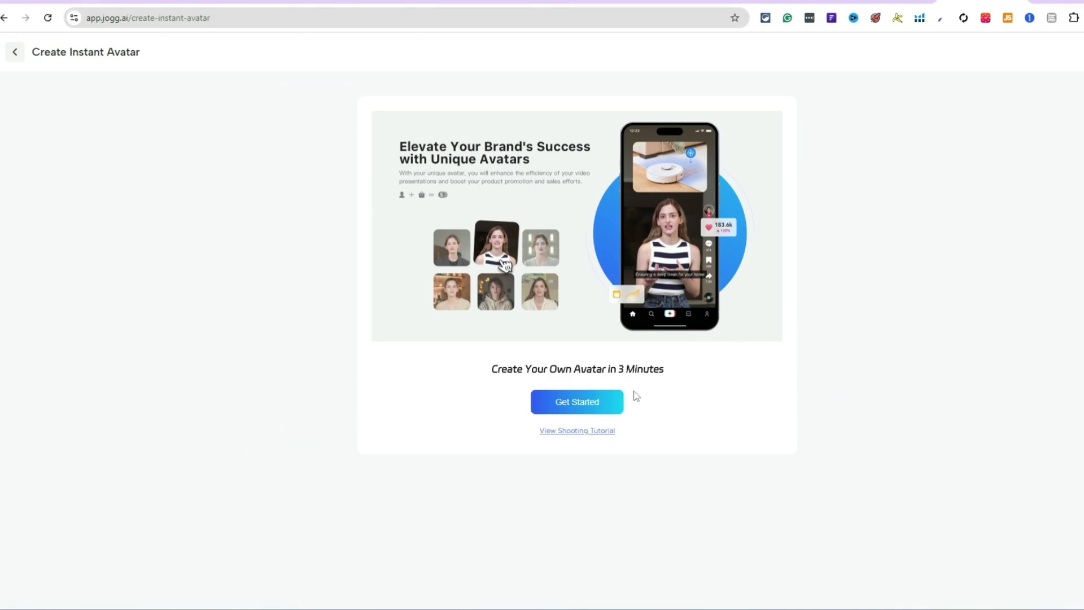
click(580, 406)
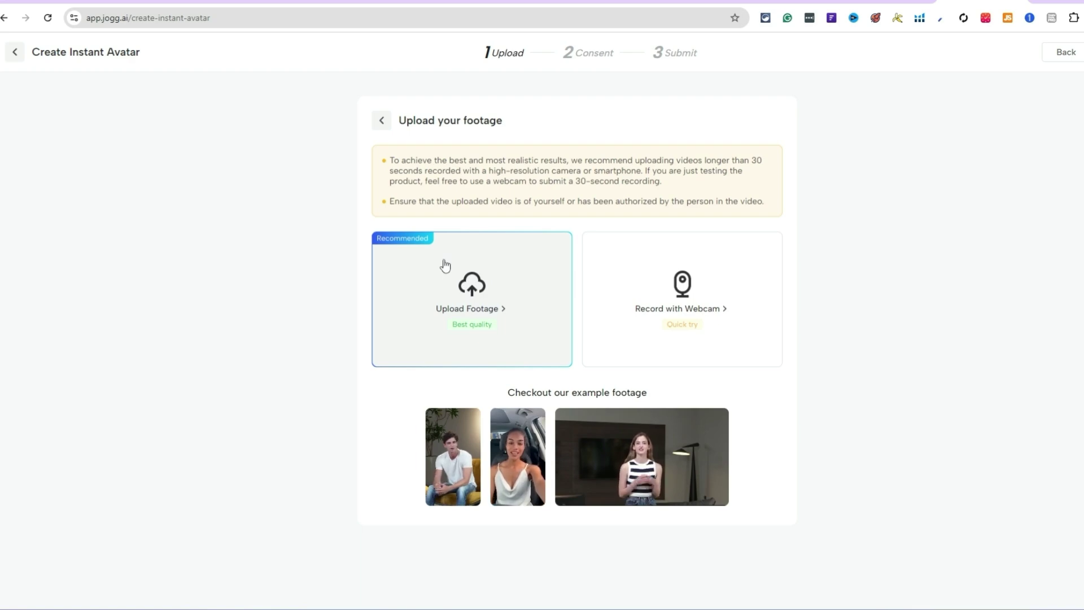
Upload the MVI_3913 video as the avatar footage.
click(468, 287)
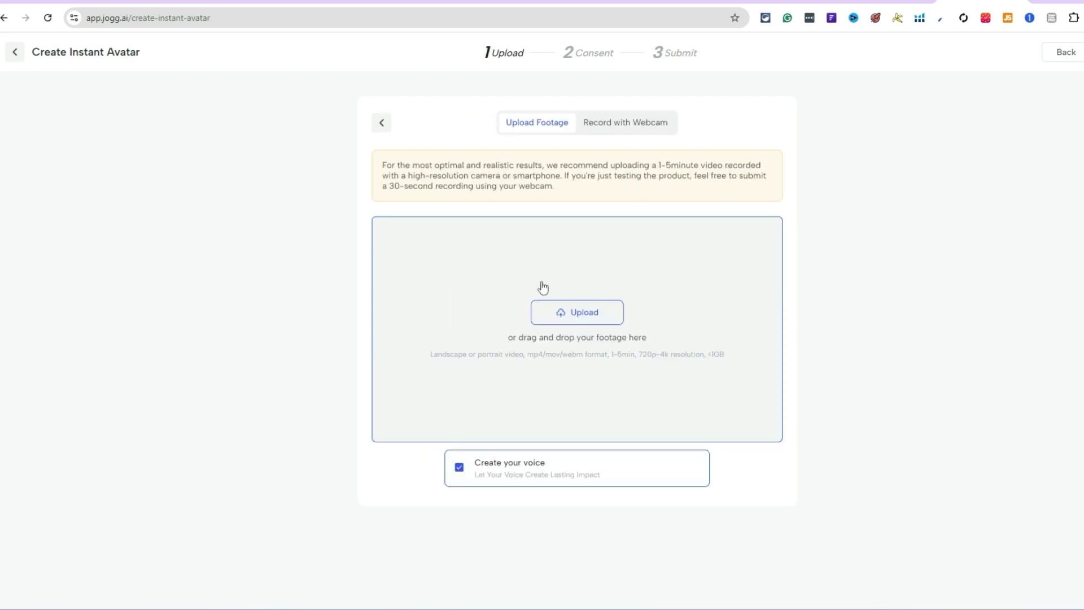
click(600, 315)
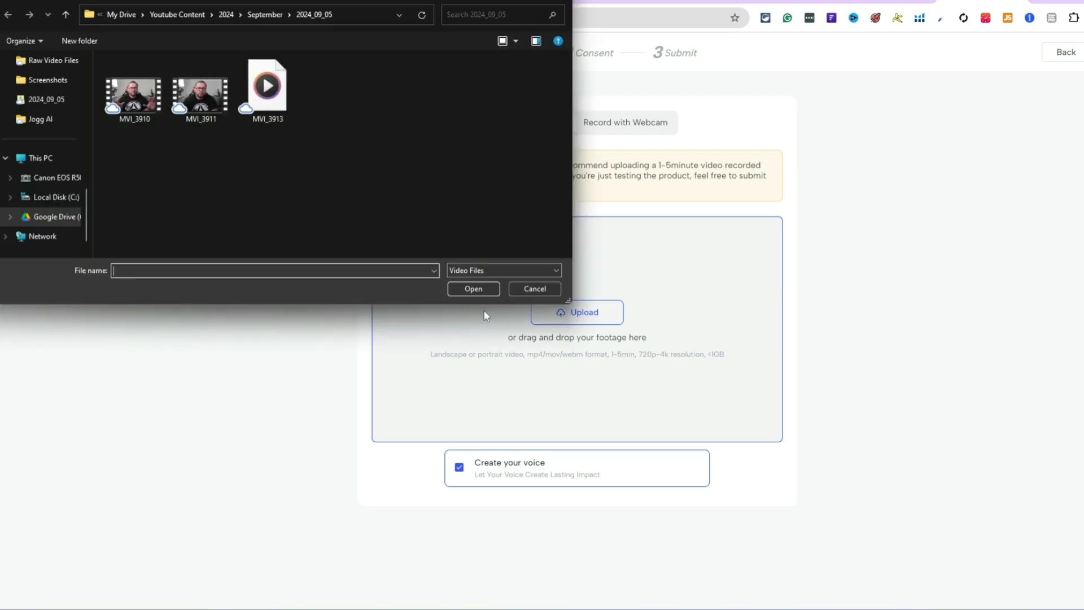
double_click(277, 119)
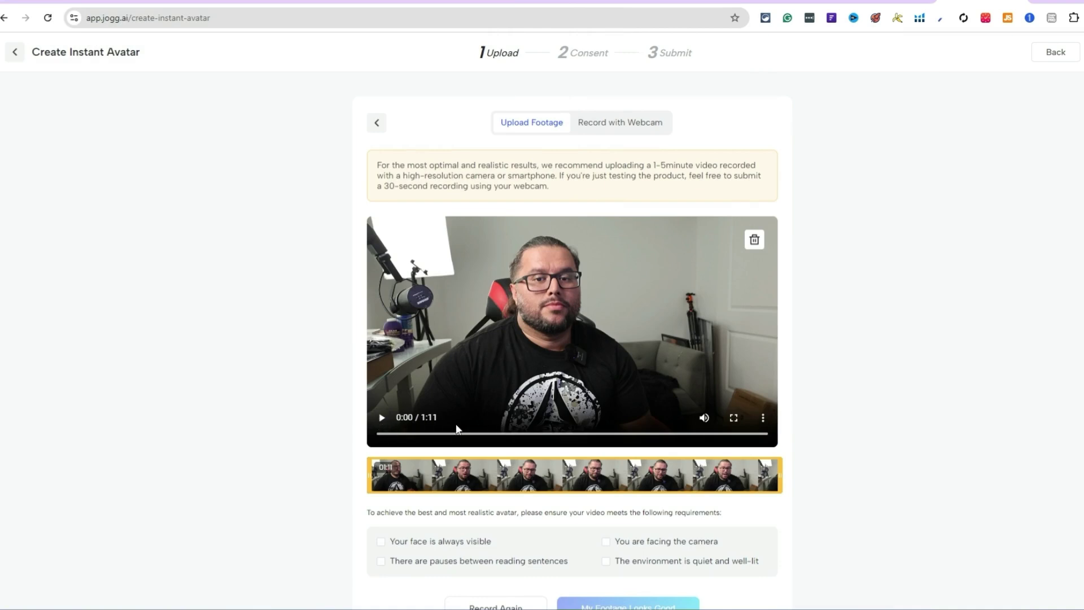
scroll(472, 472, down, 2)
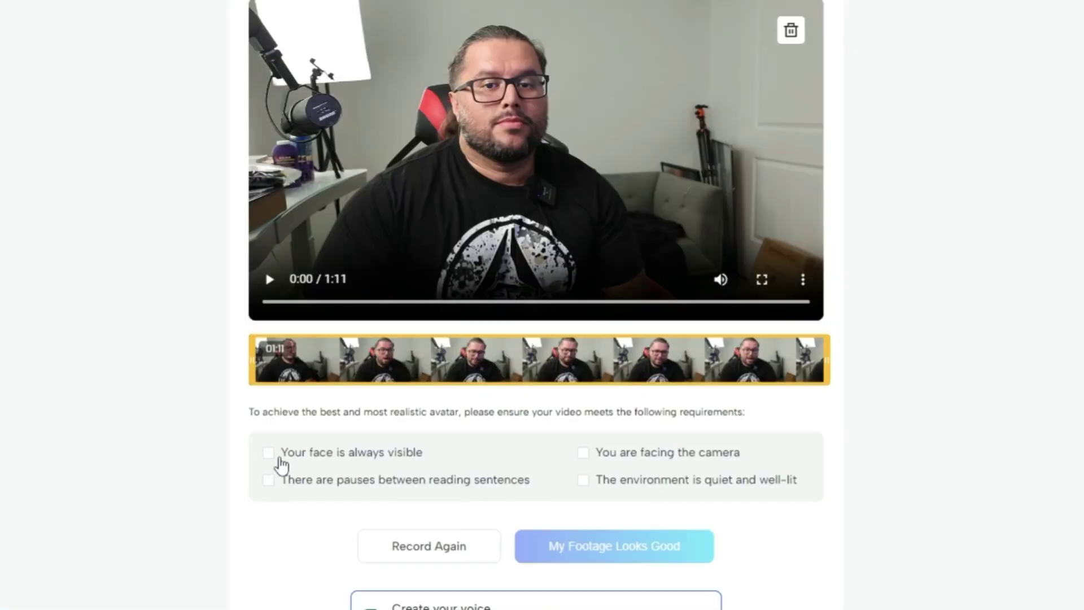
Confirm all four footage requirements and accept the footage for the consent step.
click(281, 463)
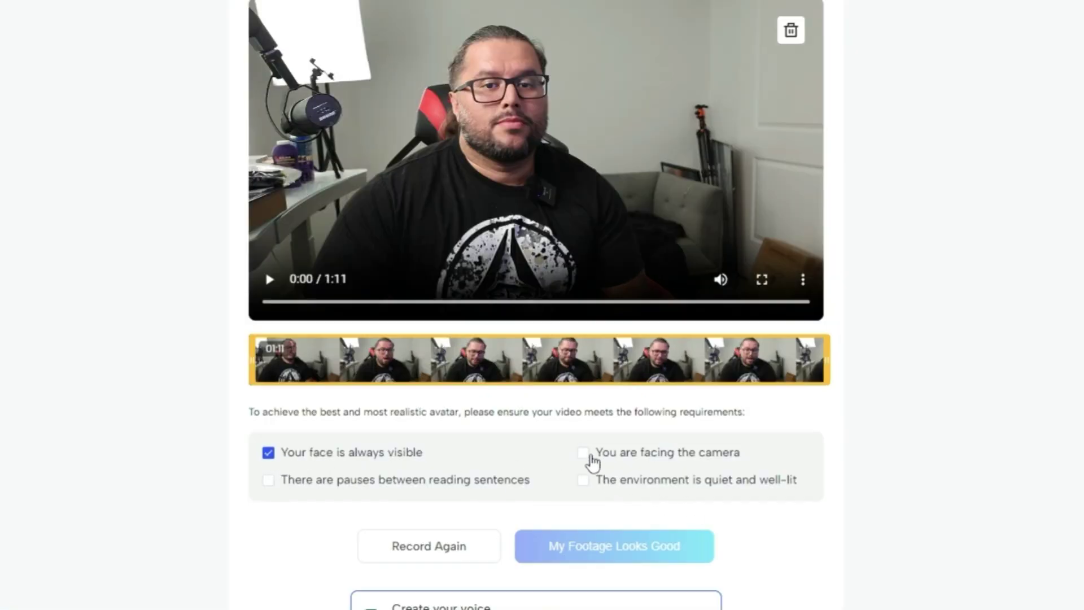
click(591, 456)
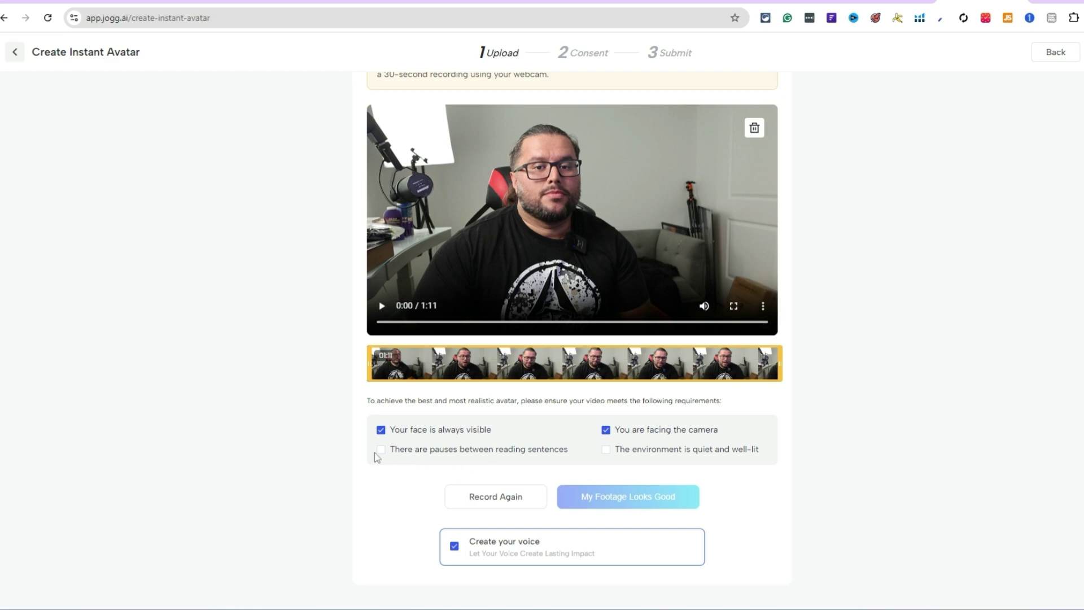
click(381, 450)
click(628, 458)
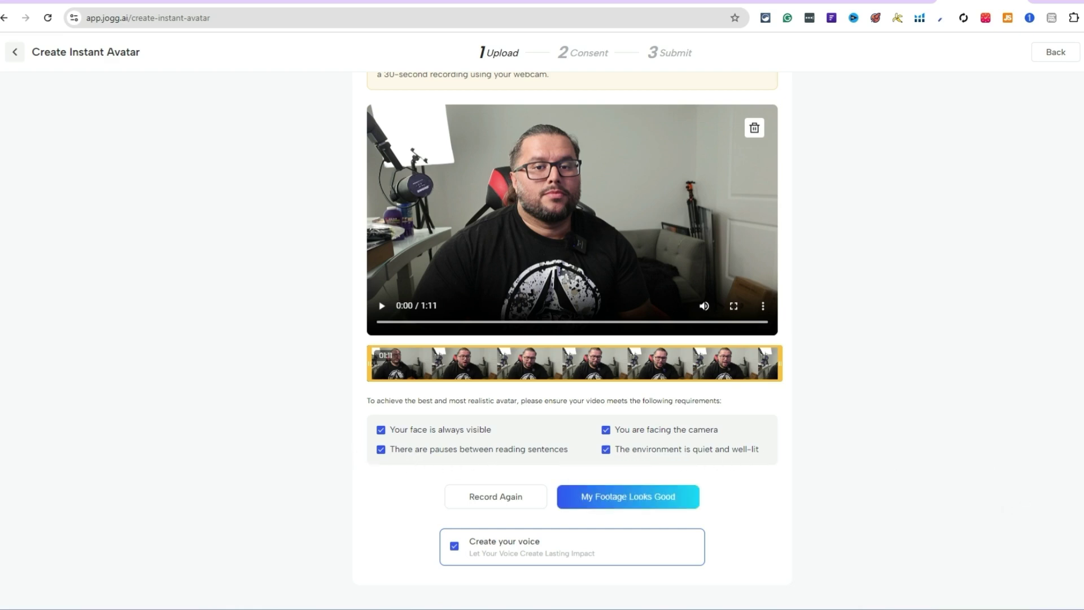
click(653, 502)
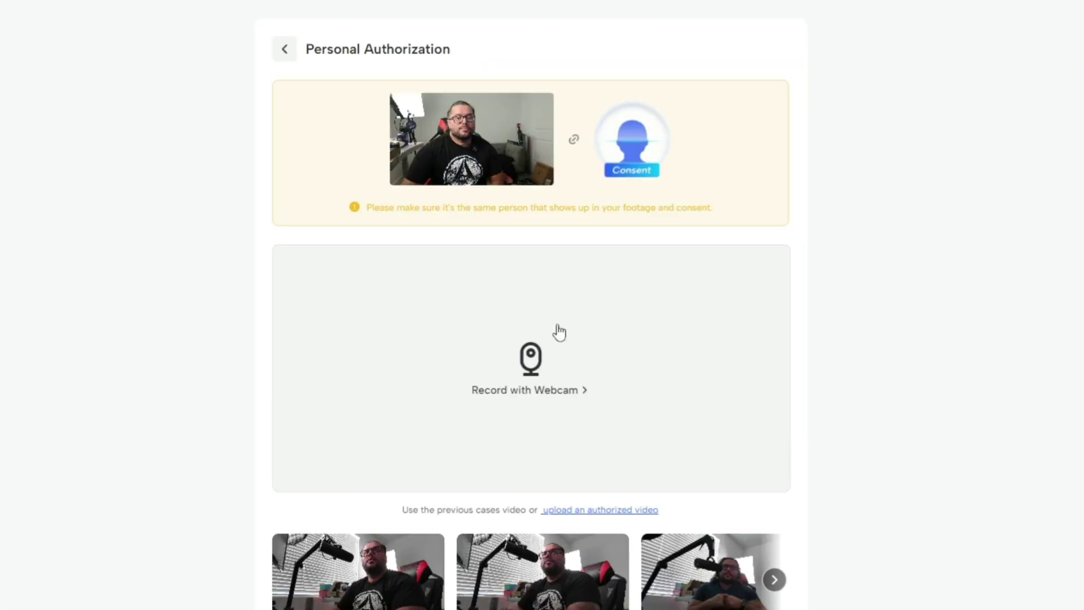
Record the consent statement on the Rocware RC28 webcam and submit it.
click(547, 398)
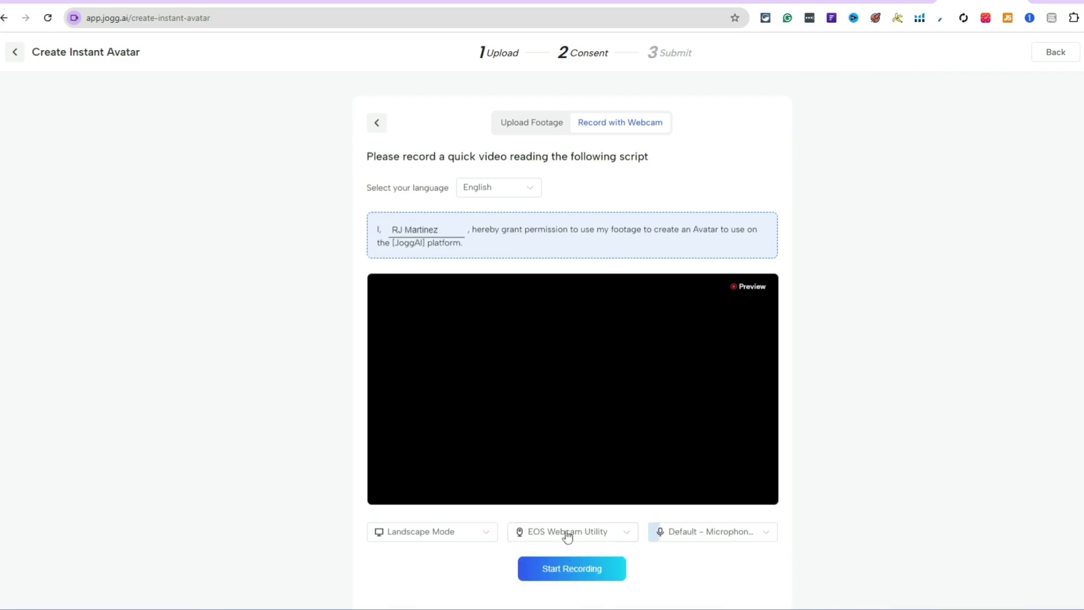
click(566, 536)
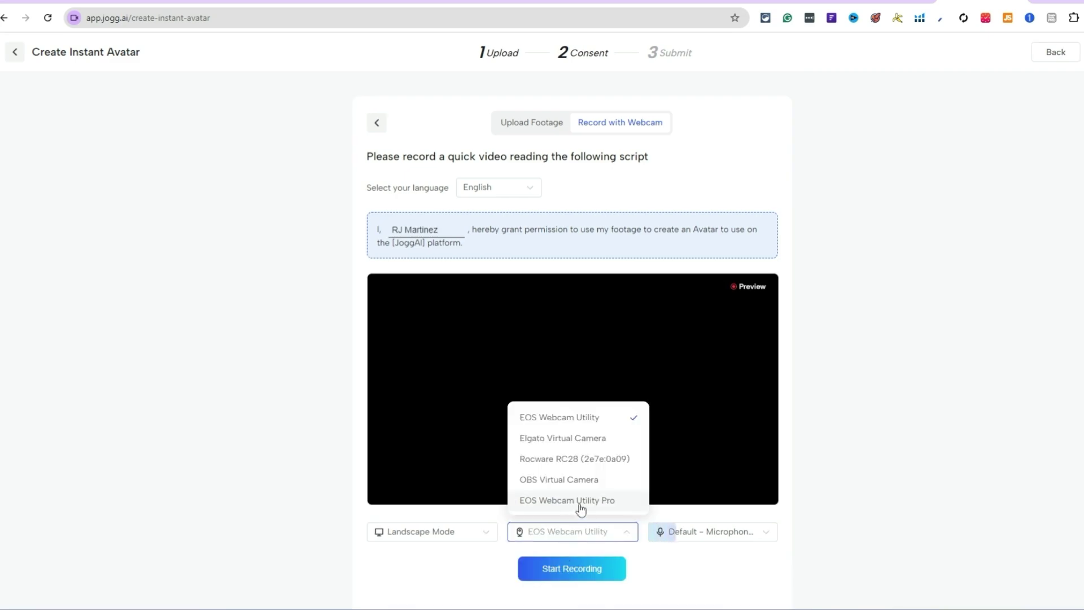
click(635, 458)
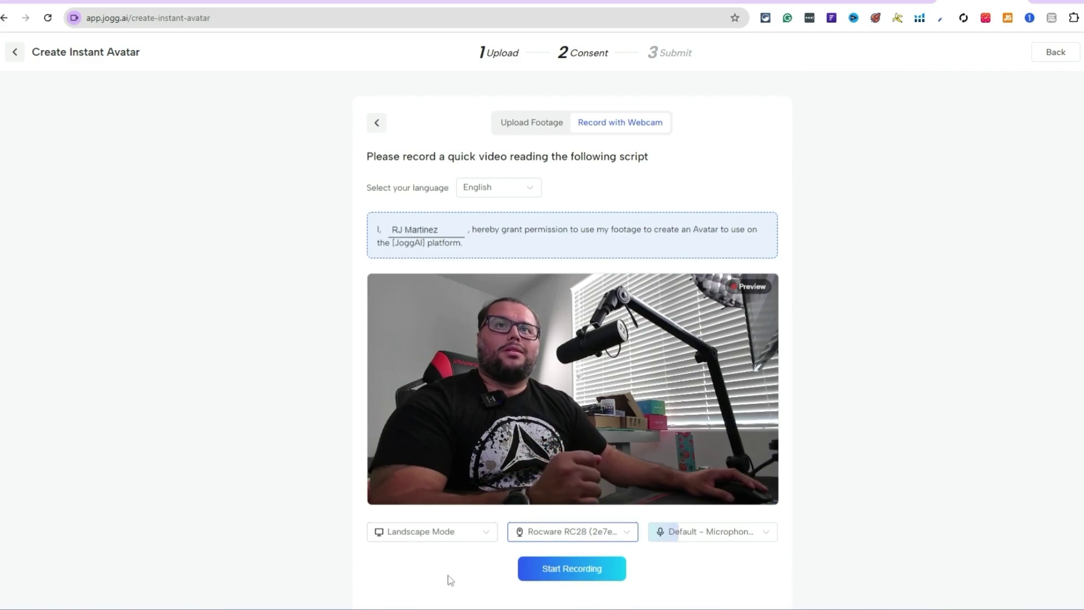
click(609, 568)
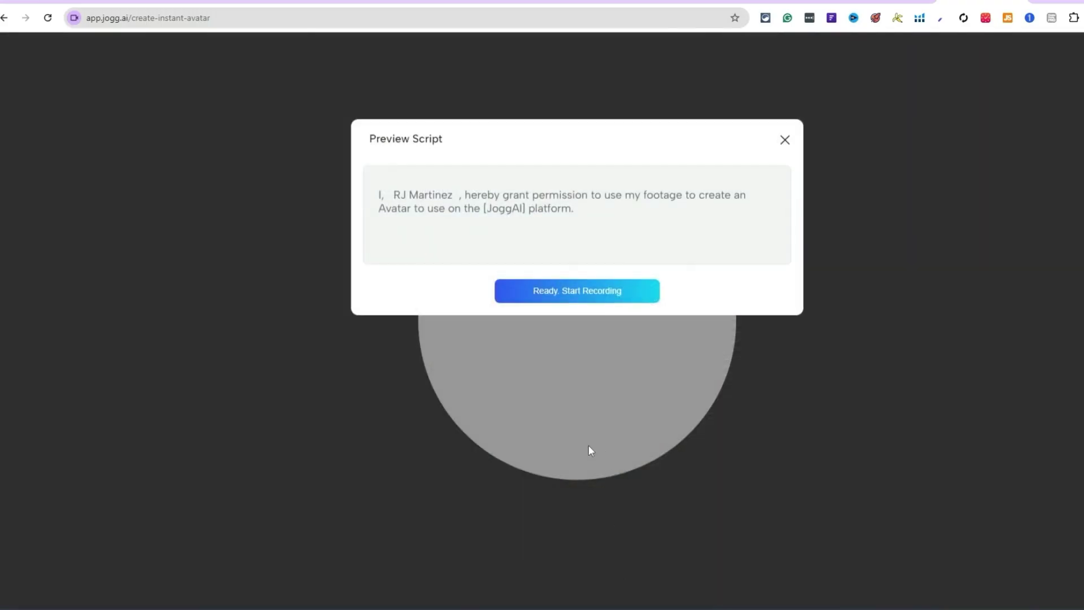
click(584, 290)
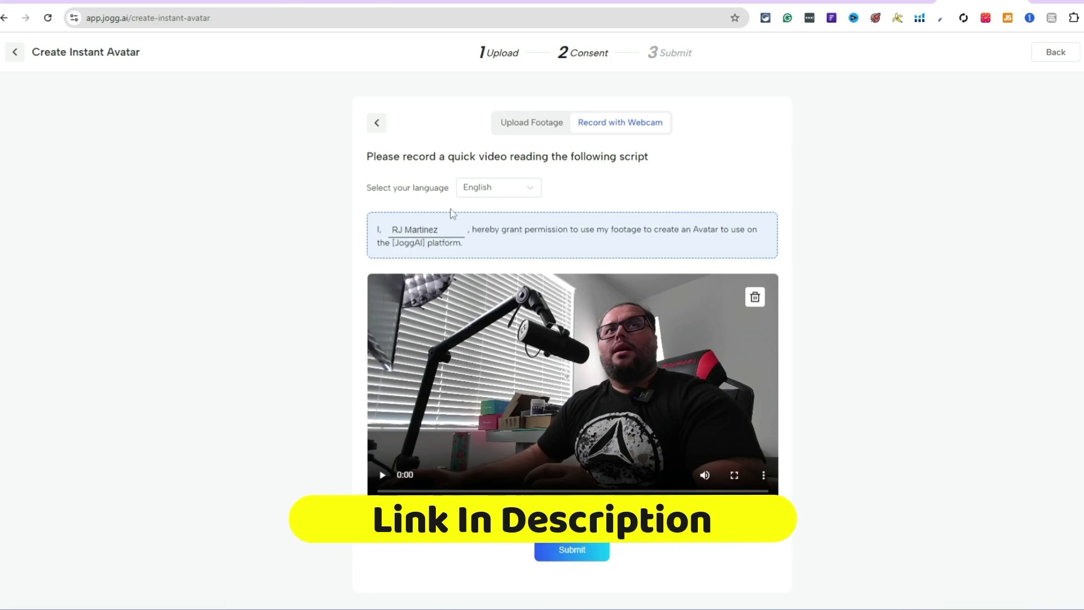
click(580, 552)
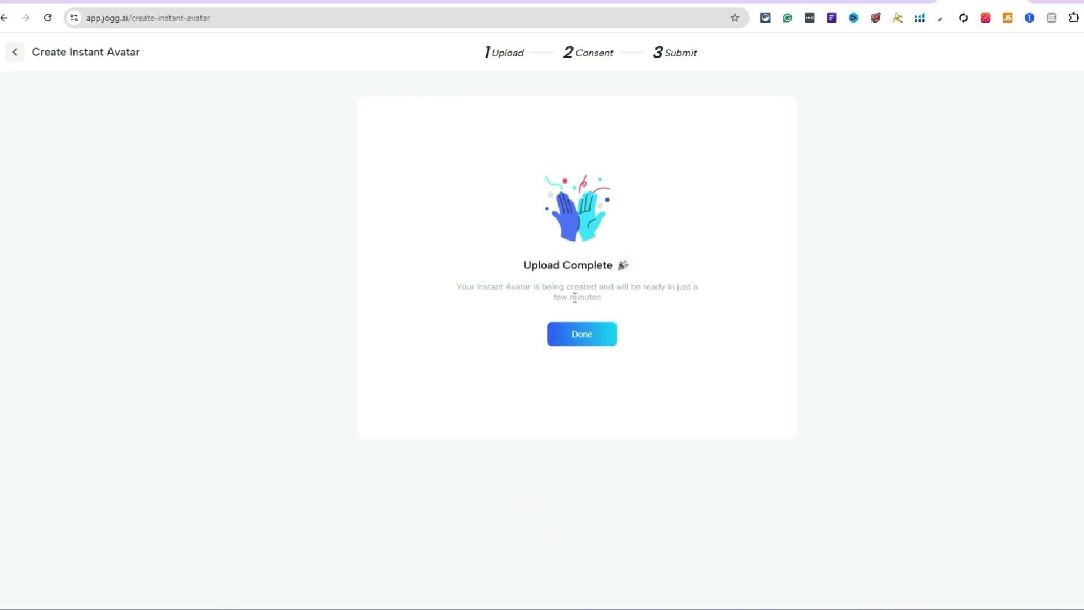
Close the finished upload and open the new avatar card in My Library.
click(597, 346)
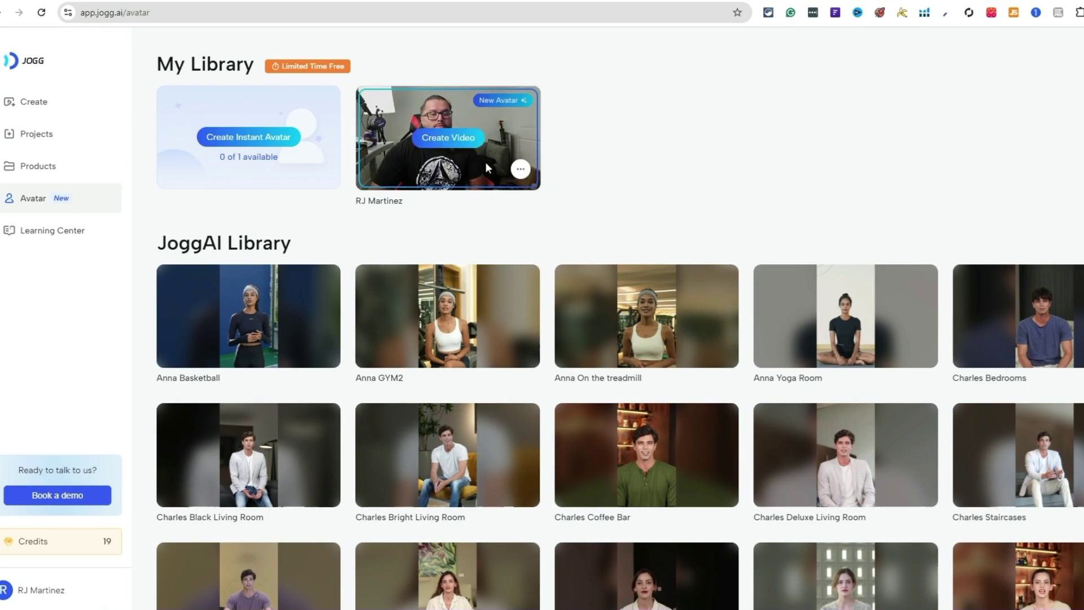
mouse_move(448, 137)
click(452, 143)
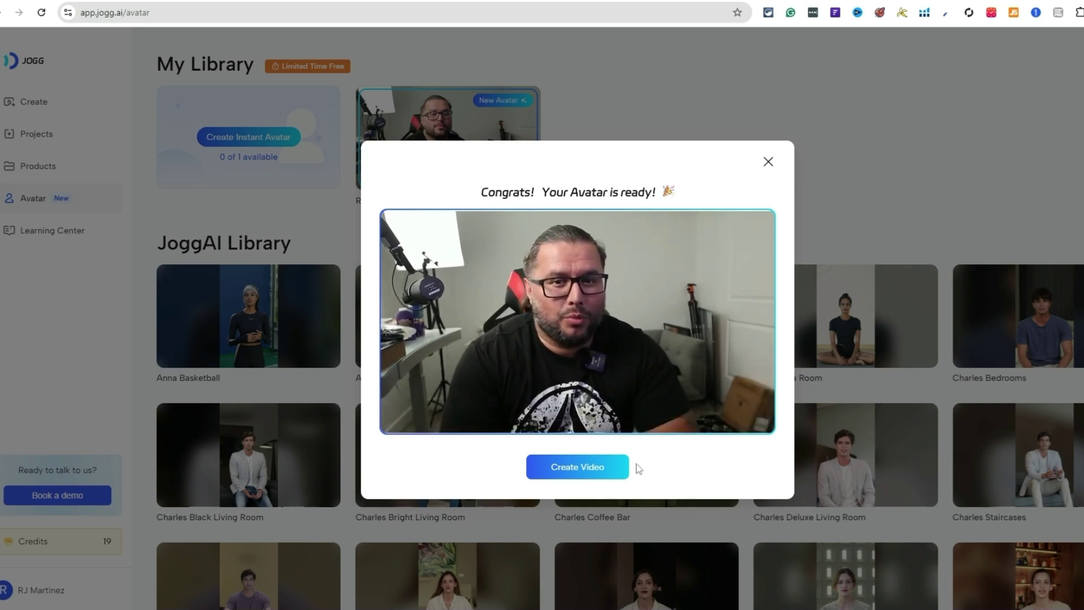
Create a video with the new avatar, add a second script block, and go to ChatGPT.
click(590, 474)
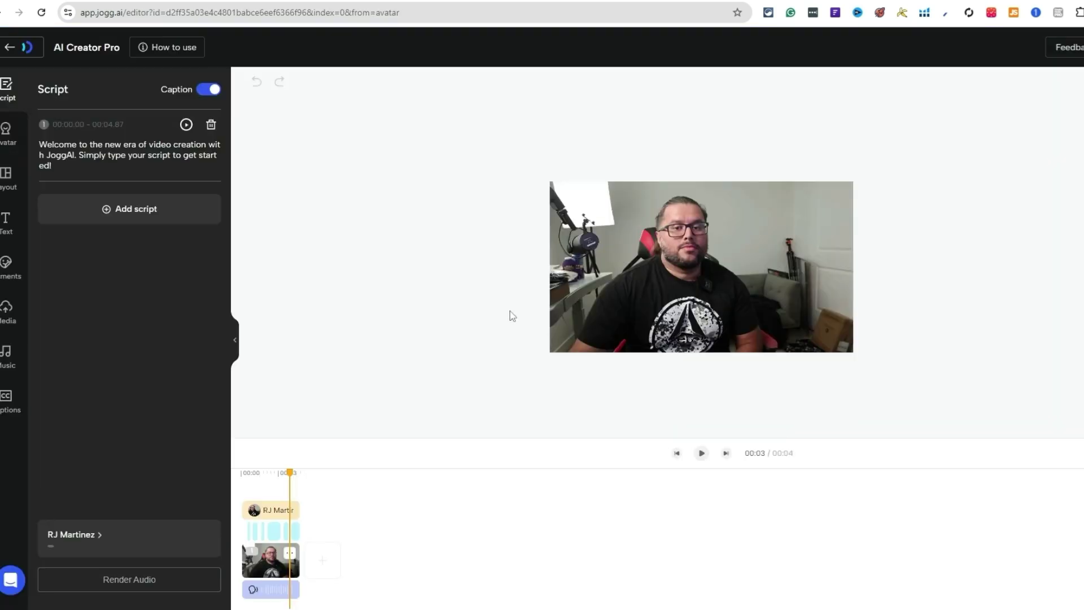
click(106, 174)
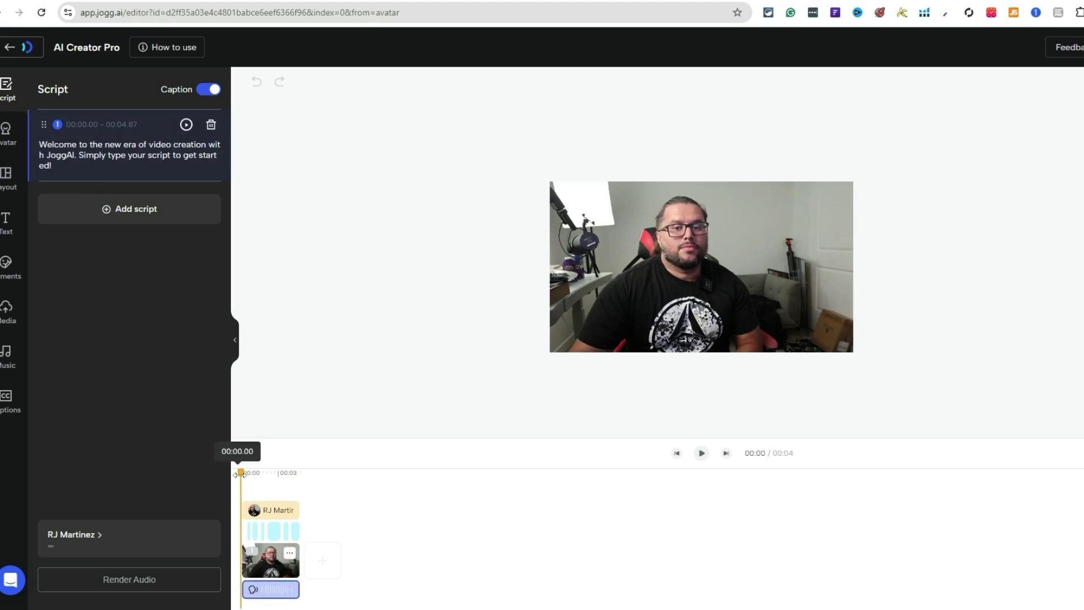
click(208, 210)
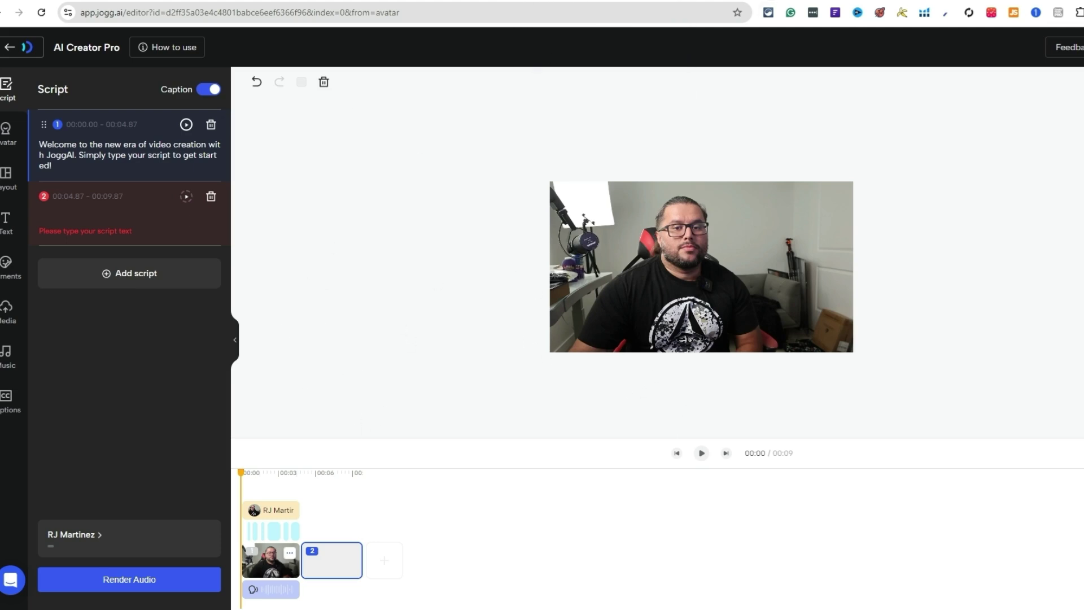
click(442, 5)
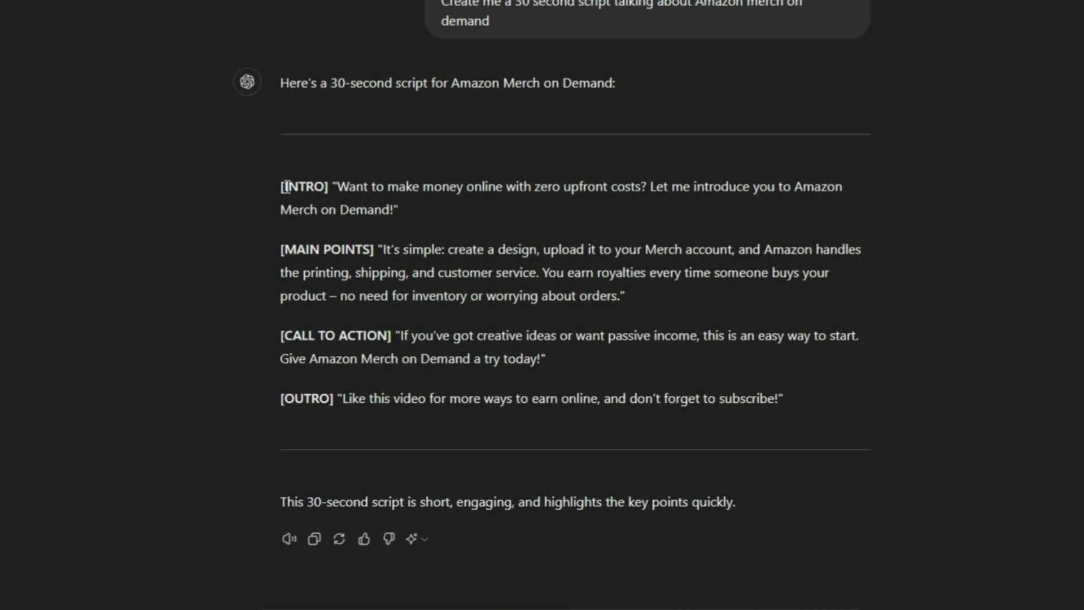
Copy the full 30-second Amazon Merch on Demand script from ChatGPT.
drag(284, 186, 836, 394)
key(ctrl+c)
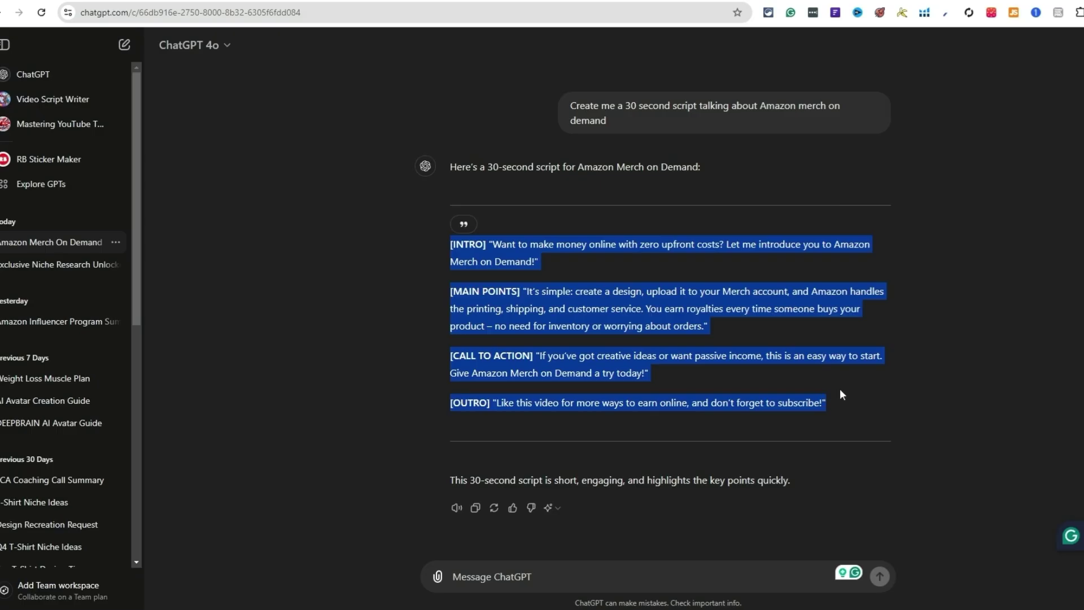
right_click(841, 394)
click(563, 199)
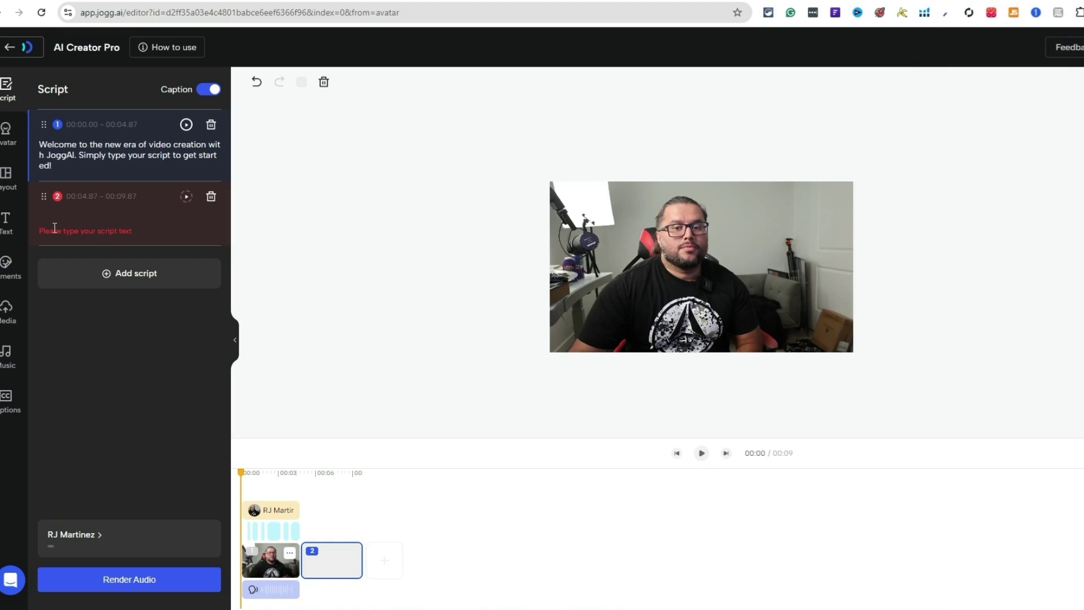
Paste the ChatGPT script into block 2, remove the stray quote, and preview its audio.
click(56, 227)
key(ctrl+v)
click(78, 219)
key(BackSpace)
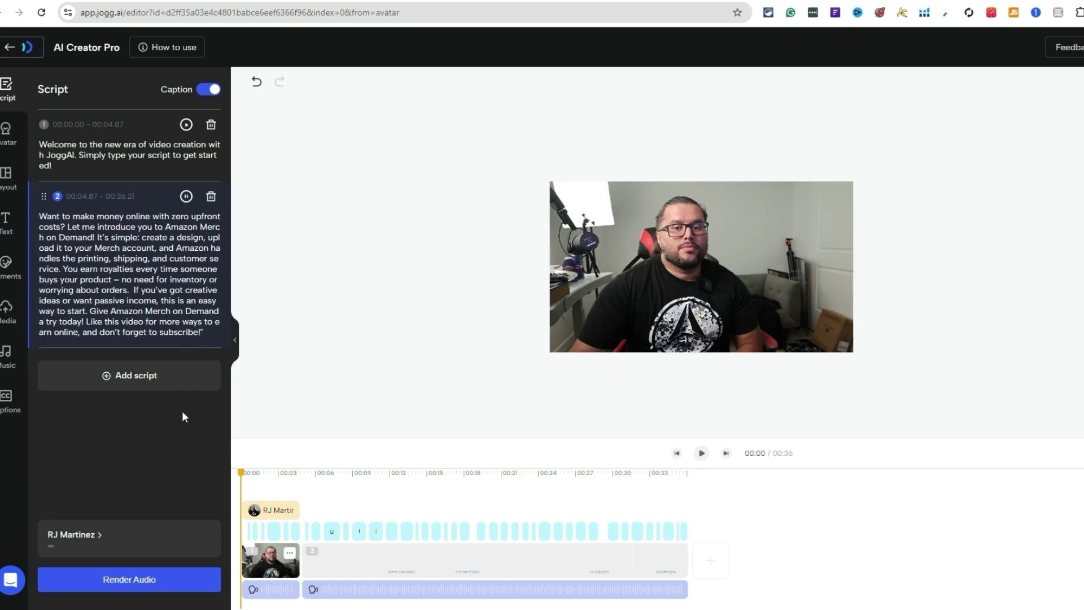
click(186, 198)
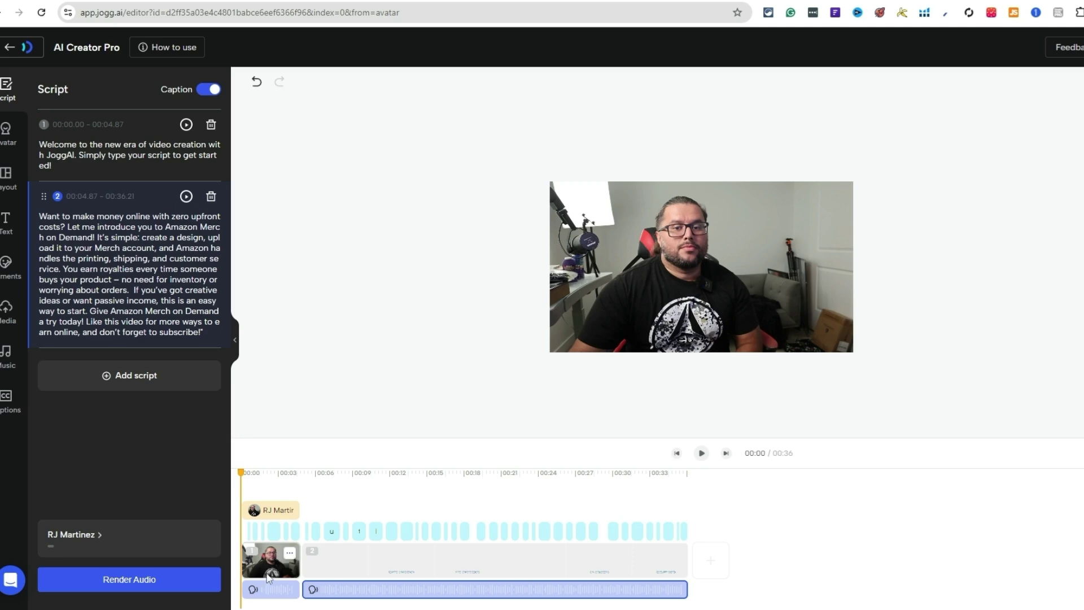
Delete the avatar from the video, then undo the deletion.
mouse_move(127, 149)
click(283, 511)
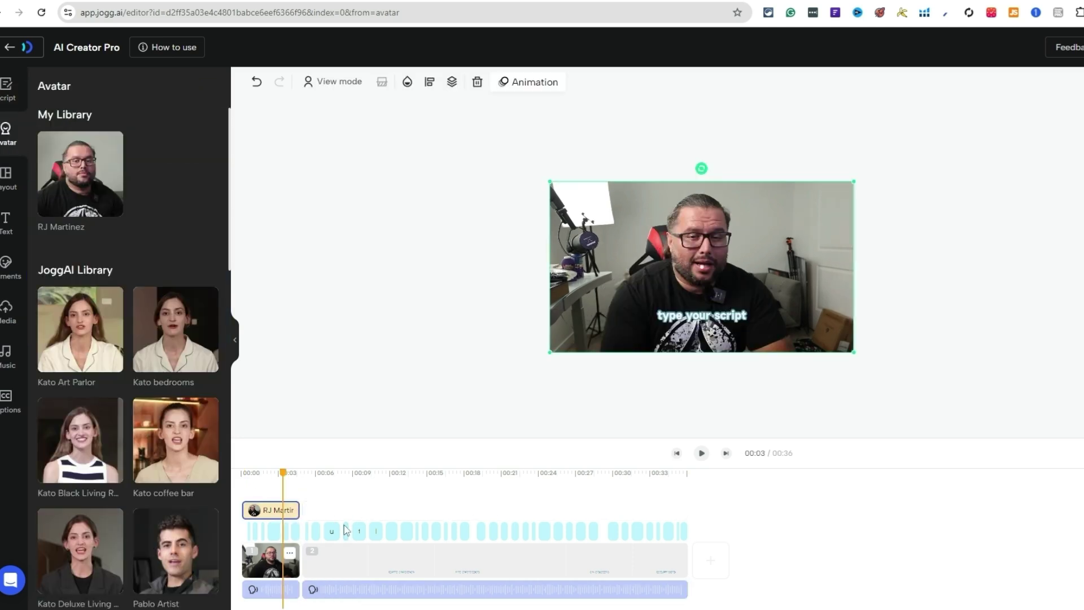
click(266, 515)
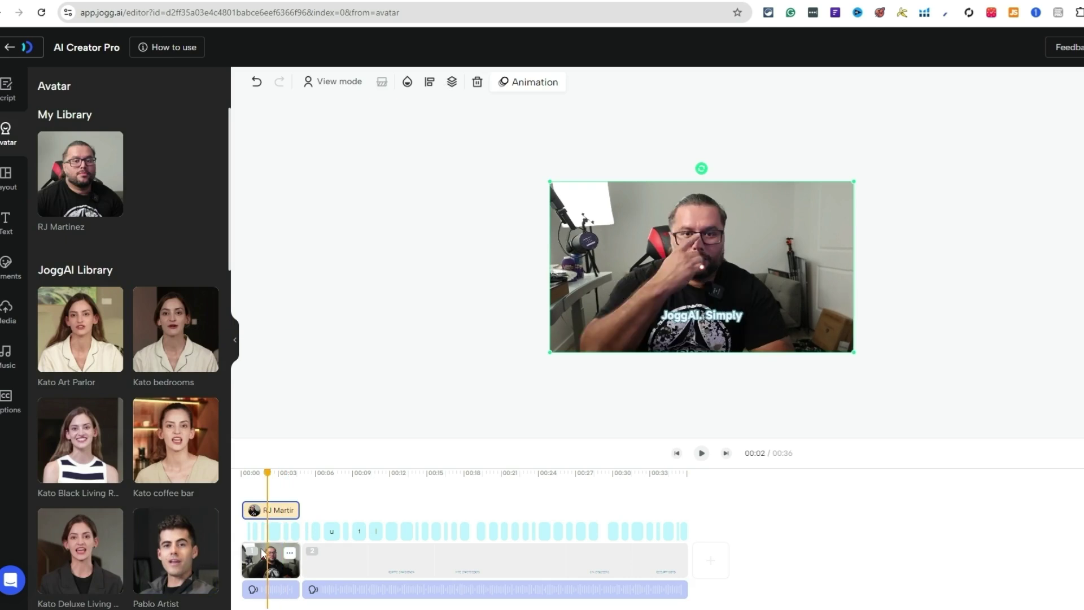
key(Delete)
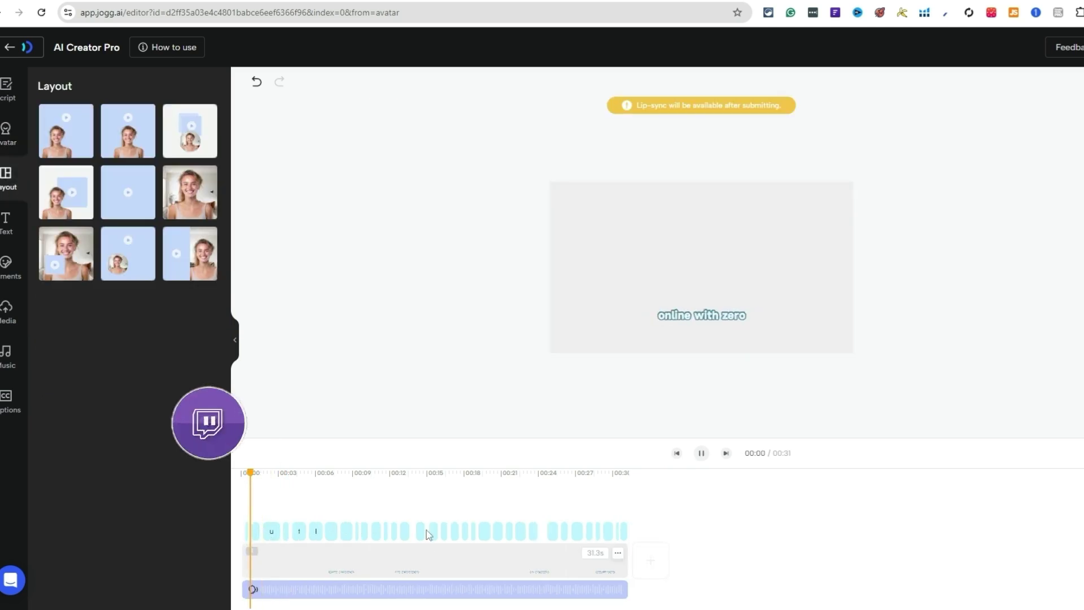
click(557, 567)
key(ctrl+z)
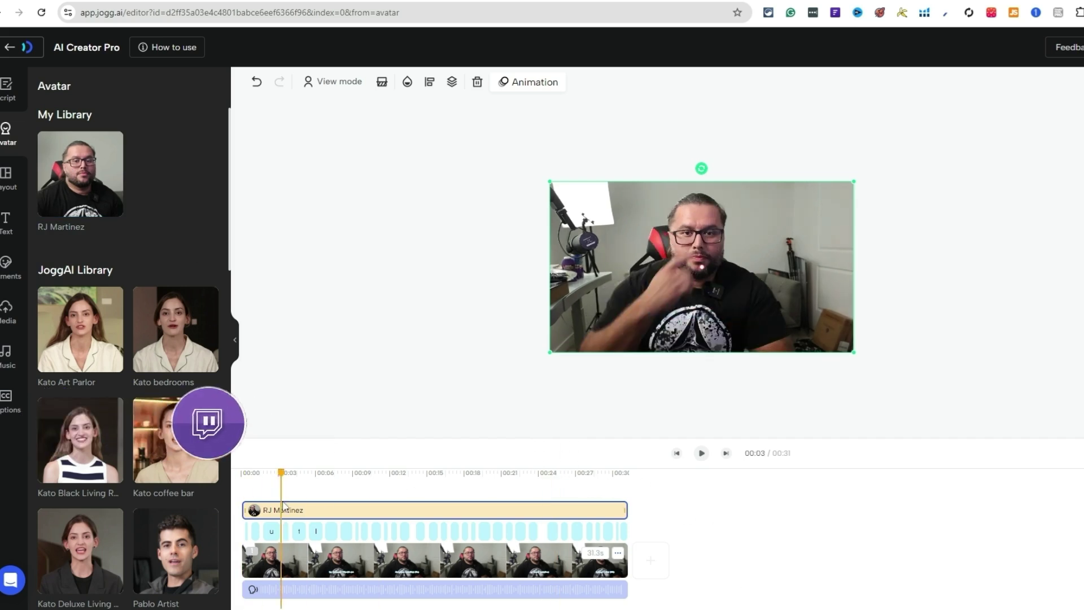
Scrub the preview through caption segments and rewind it to the start.
mouse_move(245, 471)
mouse_down()
mouse_move(370, 471)
mouse_move(242, 471)
mouse_up()
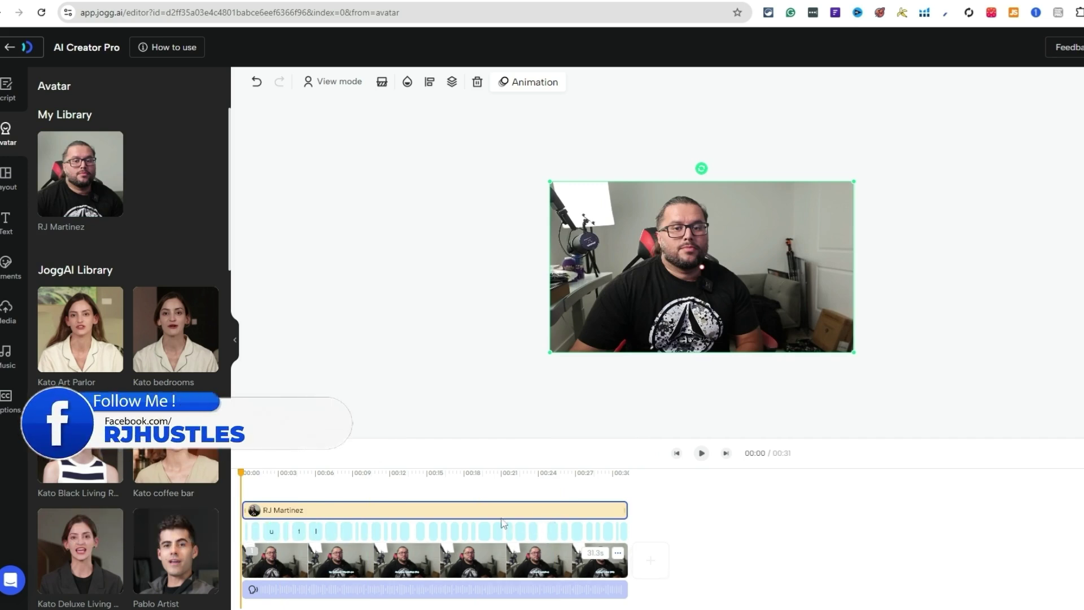
click(355, 530)
click(399, 511)
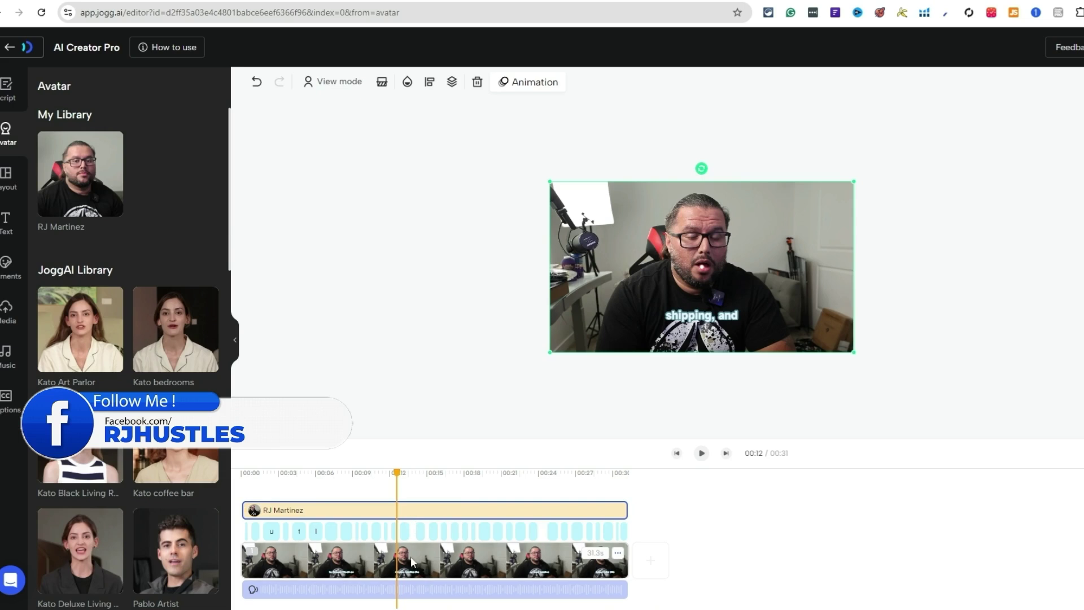
click(409, 566)
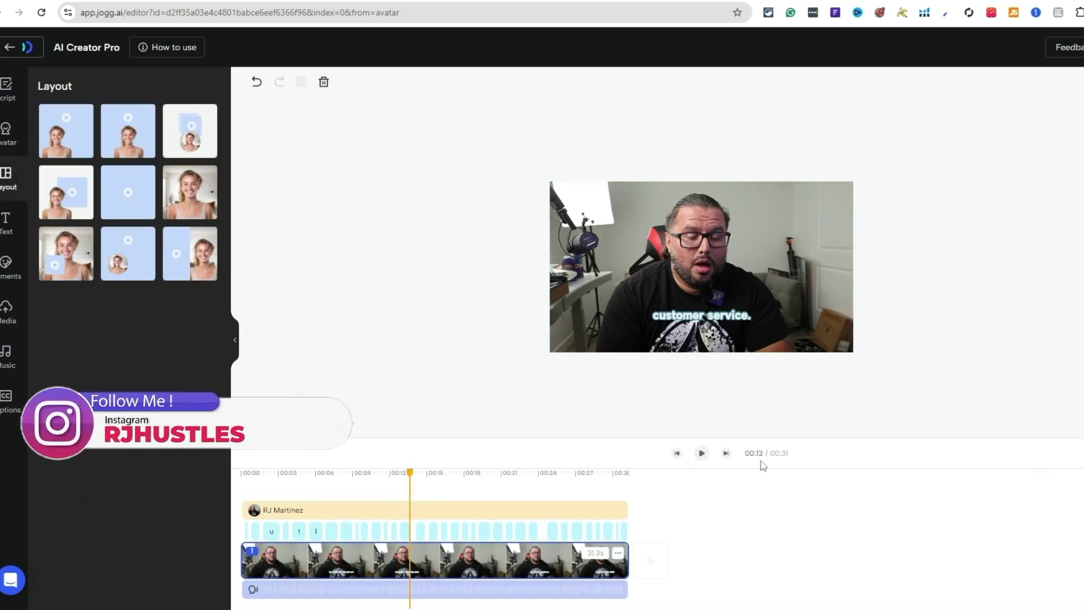
drag(413, 485, 243, 474)
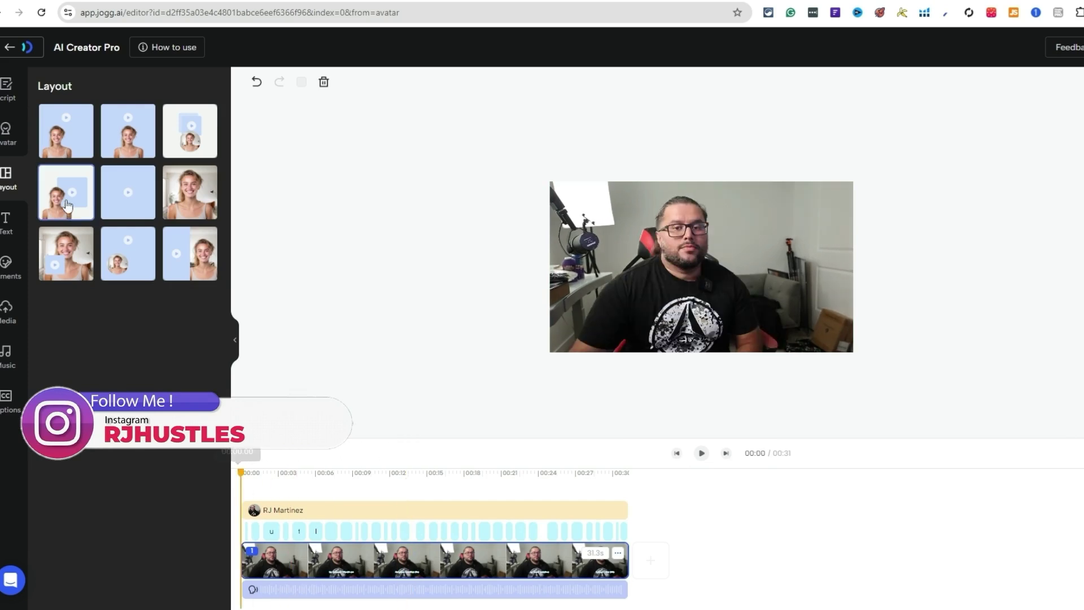
Browse the Text, Shapes, Media, Music and Captions panels.
click(7, 236)
click(7, 266)
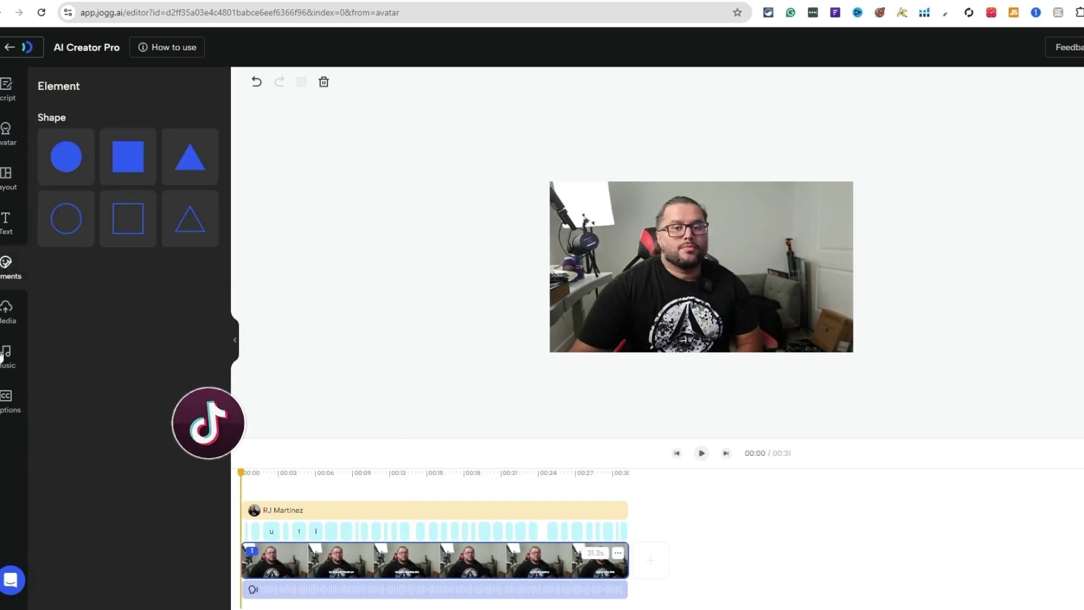
click(7, 311)
click(8, 360)
click(7, 406)
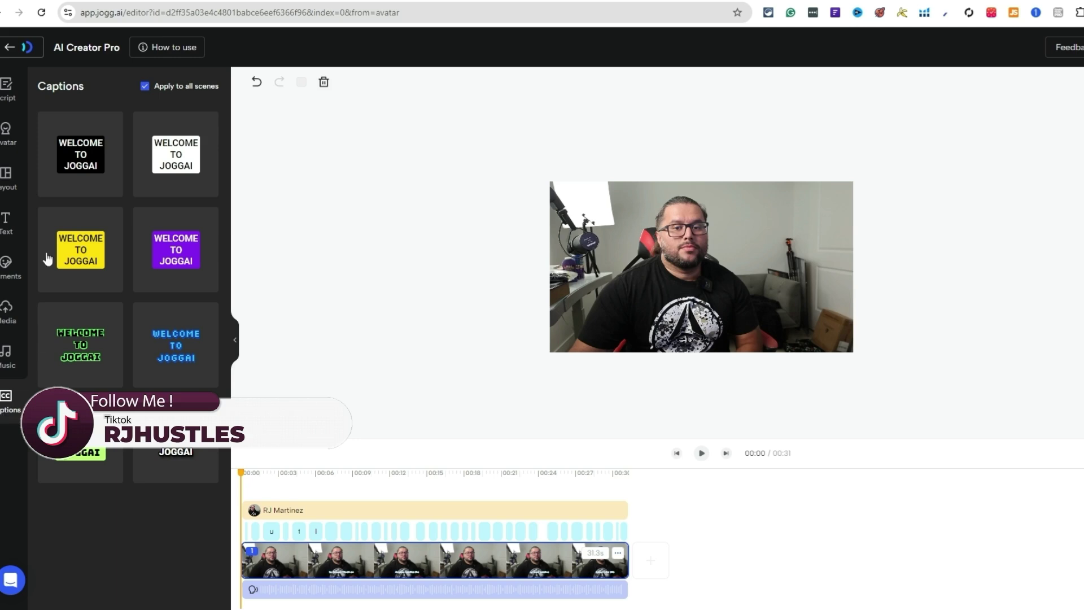
Return to the script and play and pause the preview around three seconds.
click(4, 100)
click(701, 453)
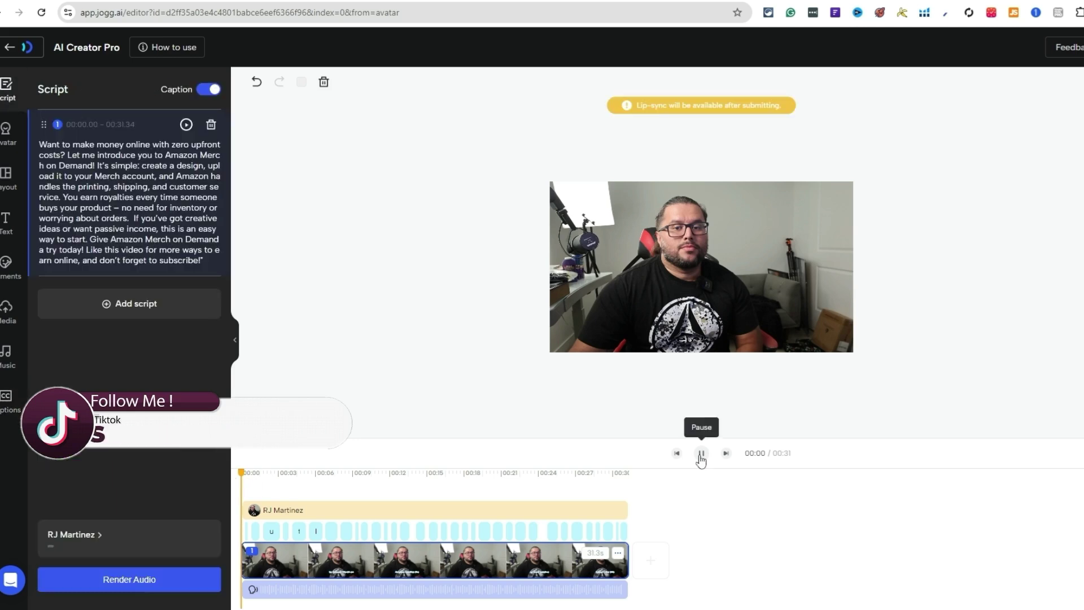
click(700, 456)
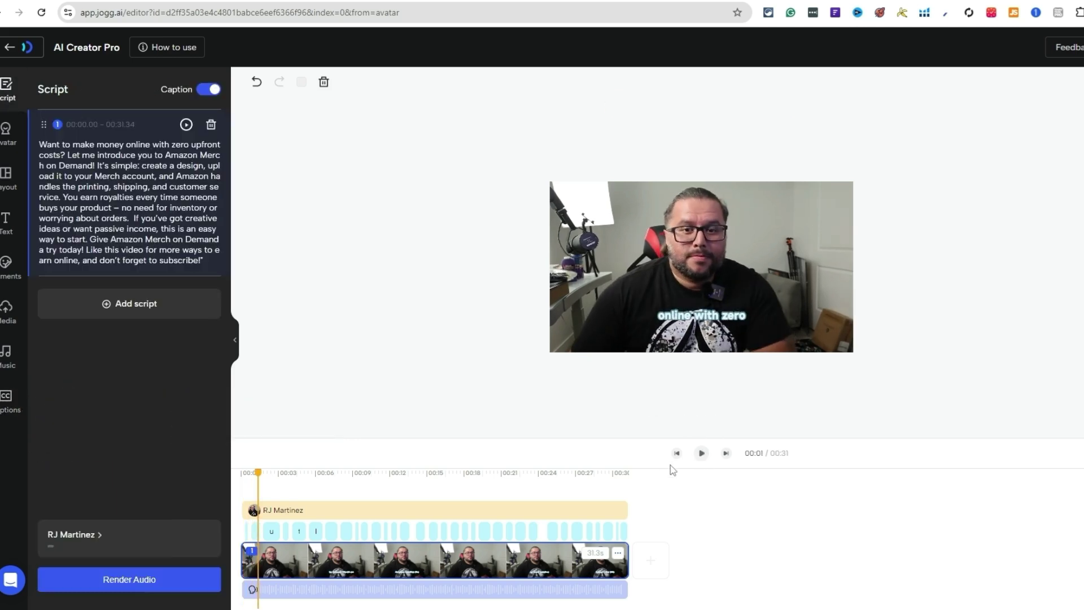
click(701, 453)
click(701, 453)
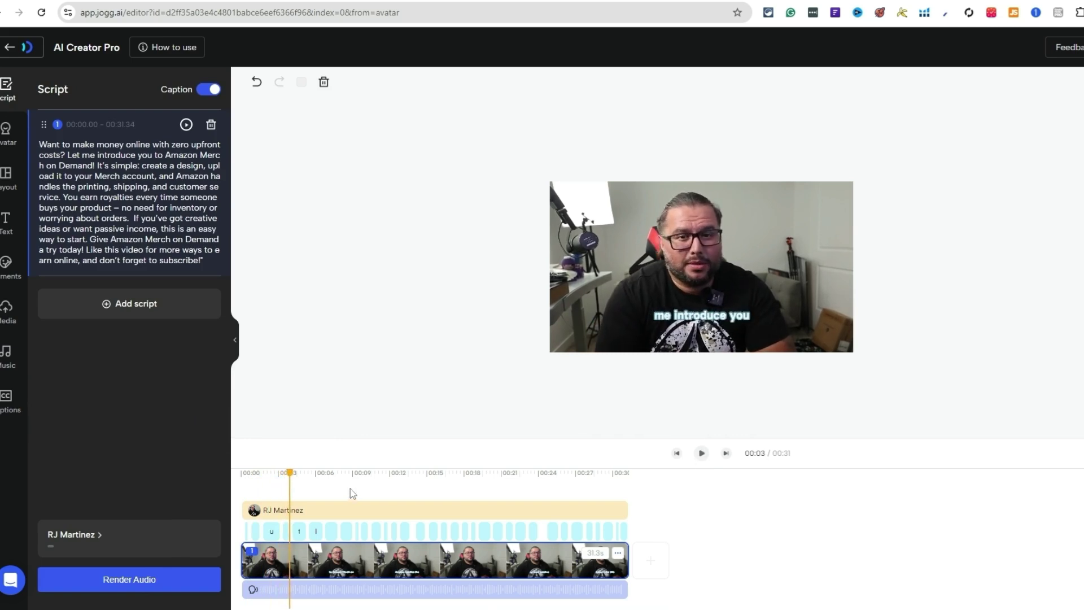
Scrub the timeline back and forth to check the captions.
mouse_move(281, 474)
mouse_down()
mouse_move(253, 509)
mouse_move(379, 520)
mouse_up()
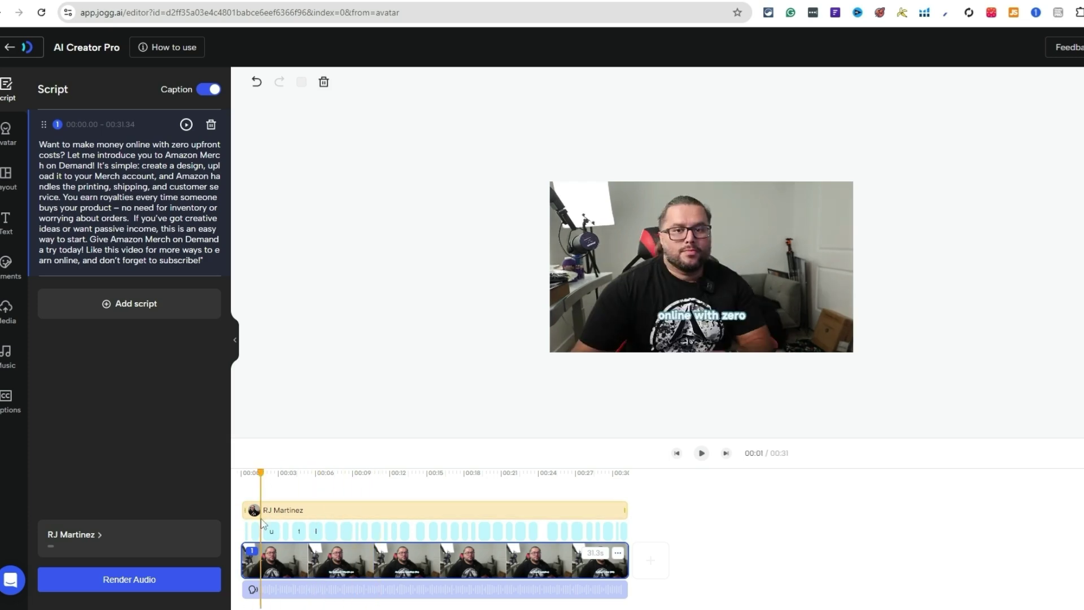
drag(266, 524, 309, 530)
drag(140, 502, 381, 533)
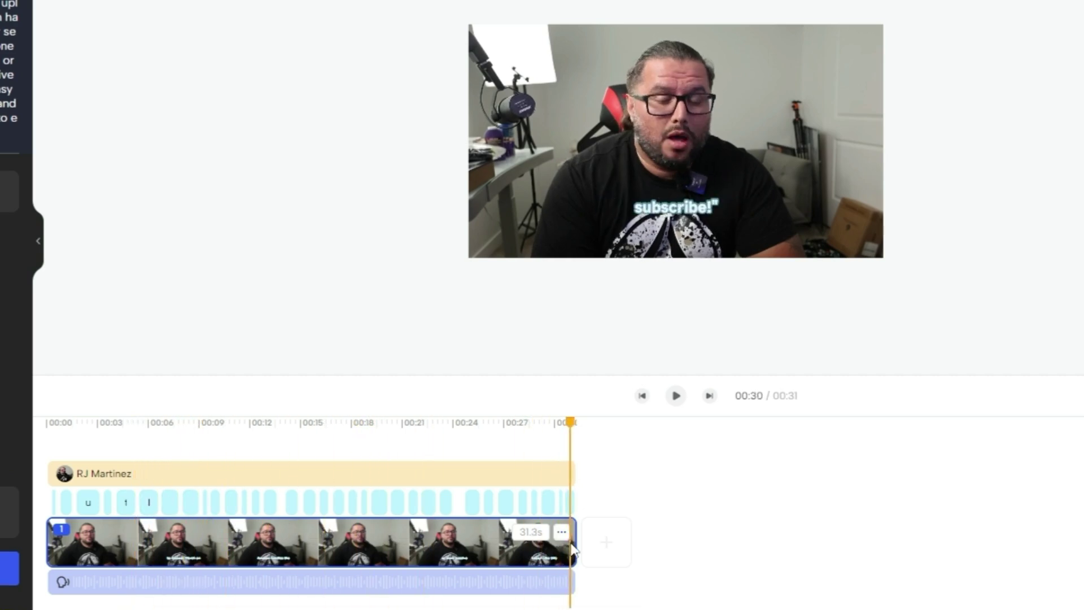
mouse_move(557, 543)
mouse_down()
mouse_move(47, 533)
mouse_move(396, 535)
mouse_up()
mouse_move(179, 514)
mouse_down()
mouse_move(44, 514)
mouse_move(335, 545)
mouse_move(435, 532)
mouse_up()
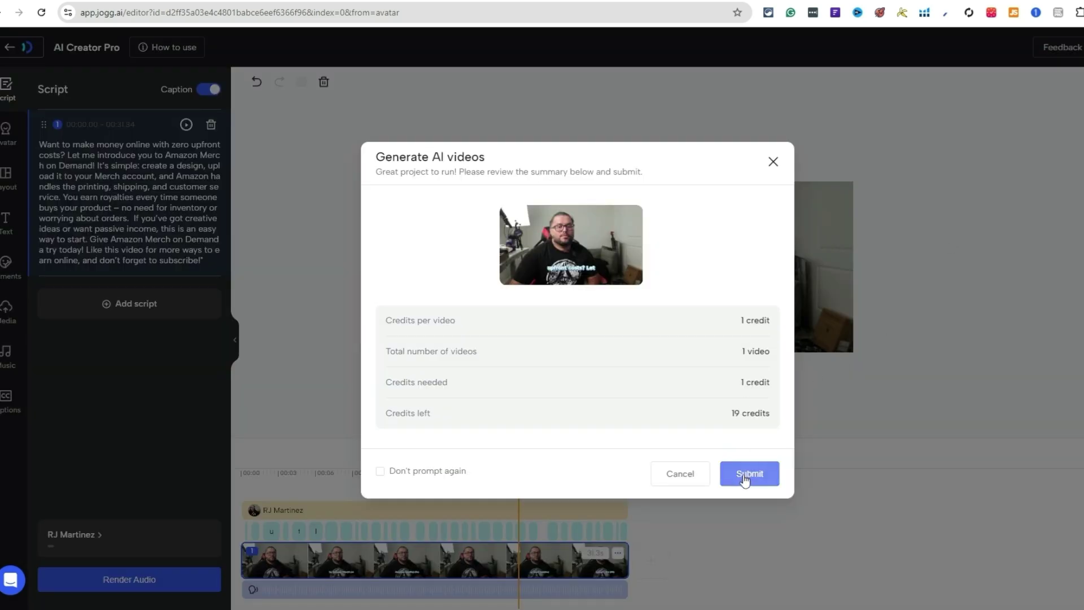
Submit the captioned avatar video for generation, using one credit.
click(744, 479)
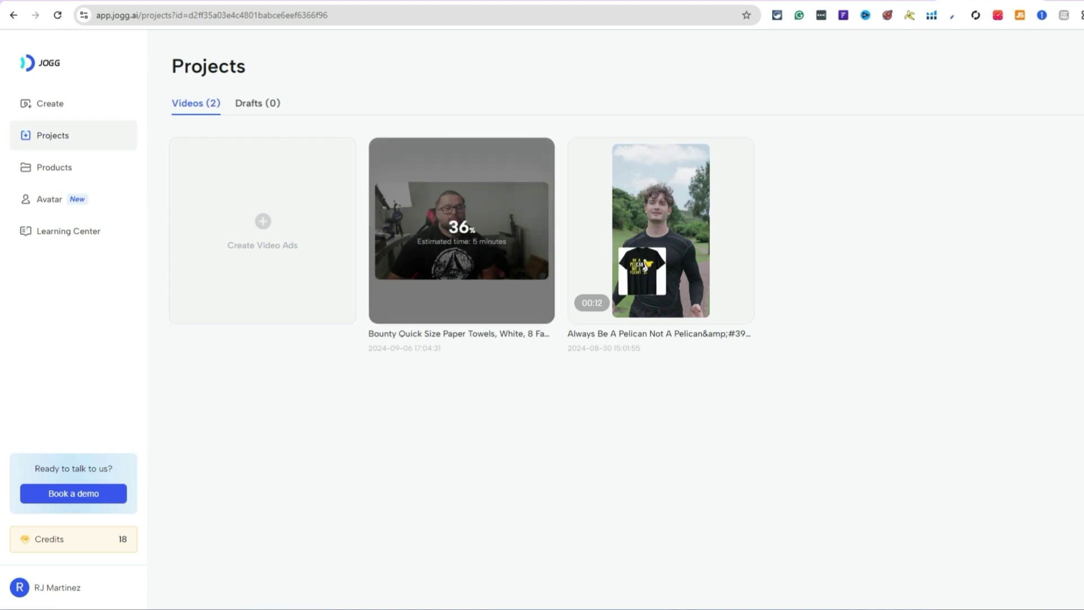
mouse_move(391, 225)
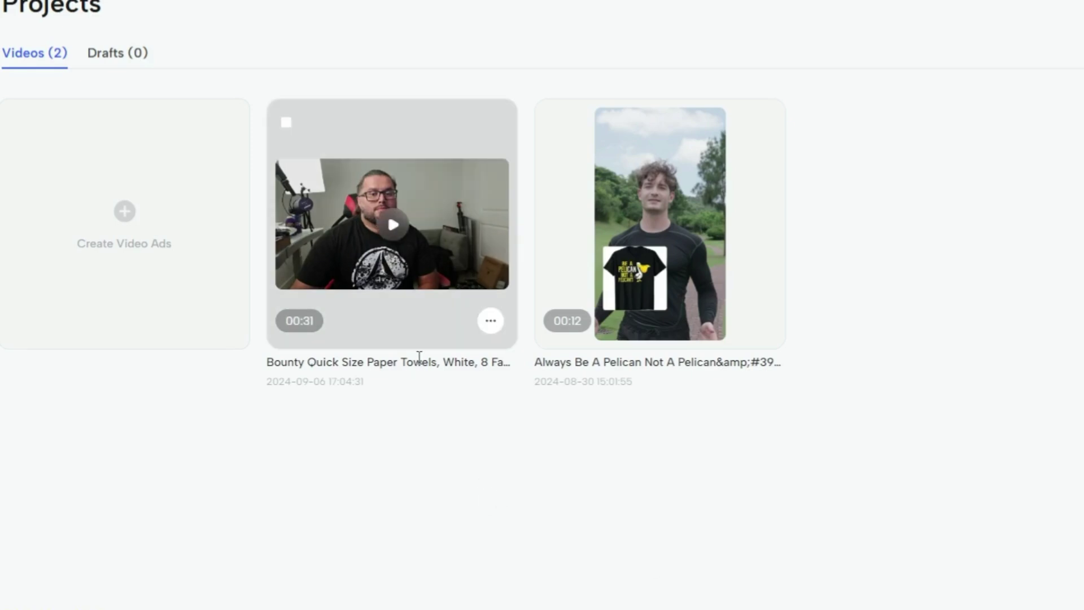
Play the finished 31-second avatar video from its Projects card.
click(391, 240)
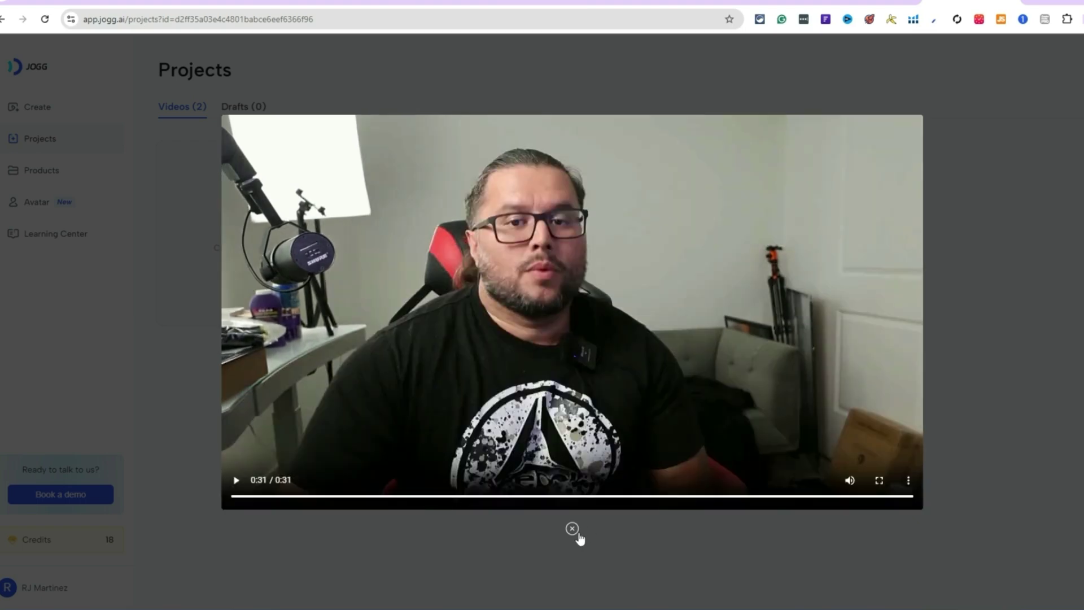
Close the player and download the finished avatar video as an MP4.
click(574, 531)
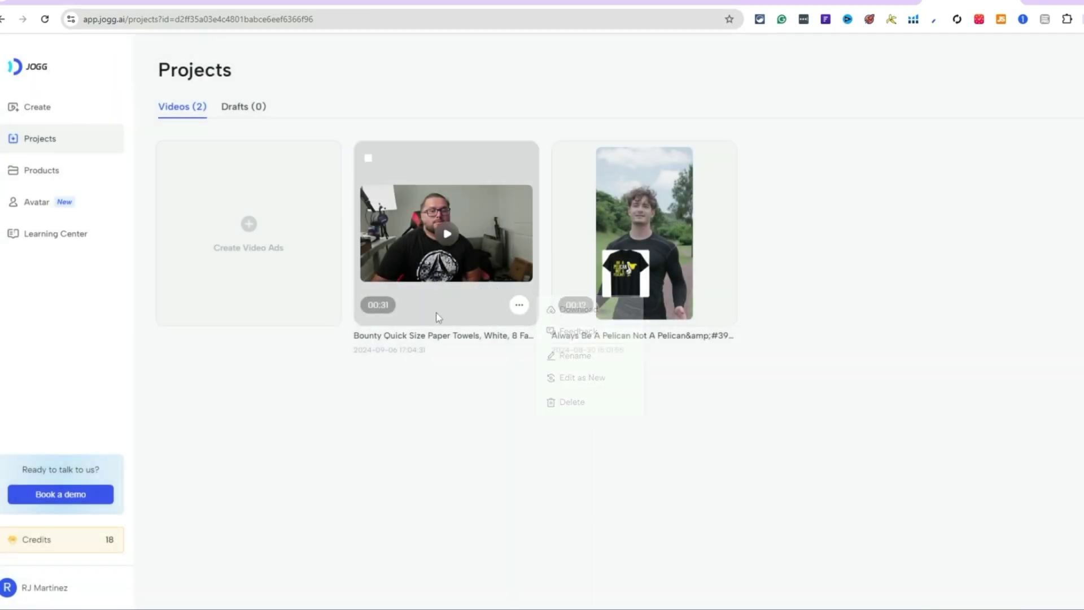
click(518, 306)
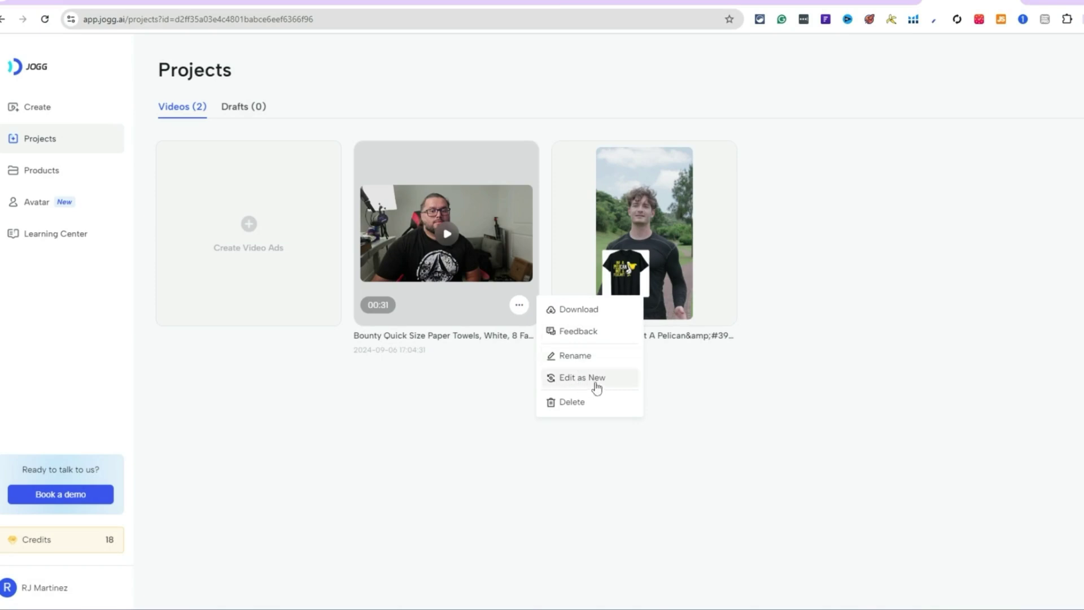
mouse_move(519, 304)
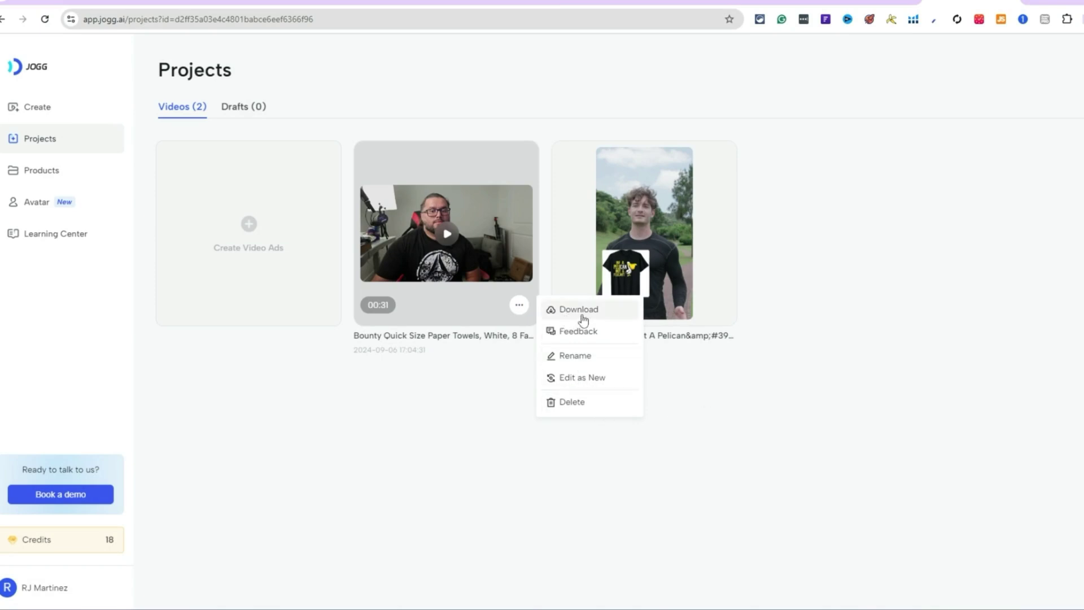
click(578, 310)
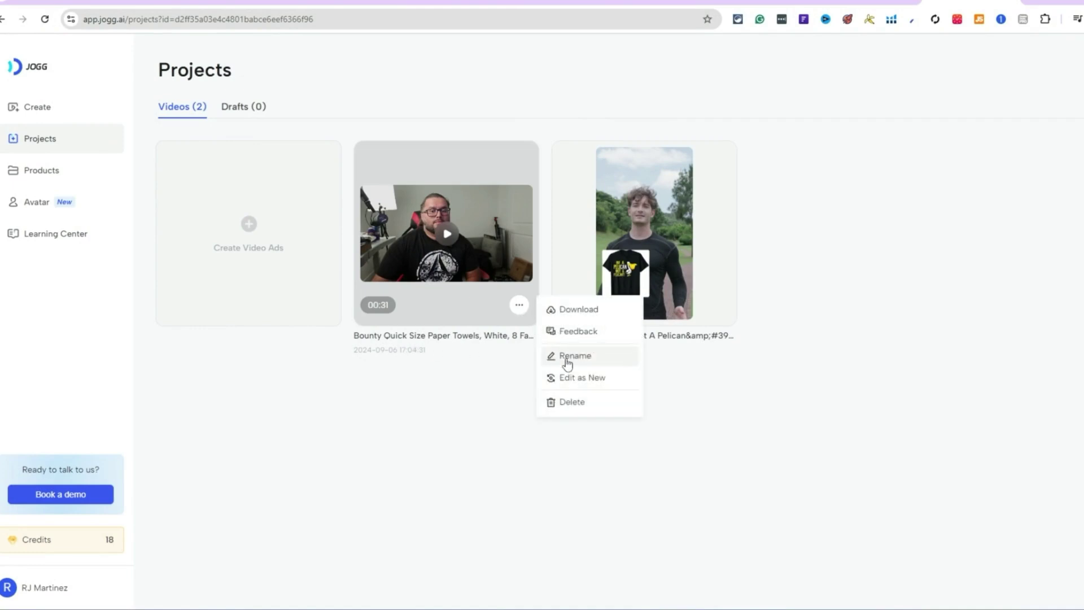
Rename the finished avatar video to 'Amazon Merch' and save the name.
click(567, 364)
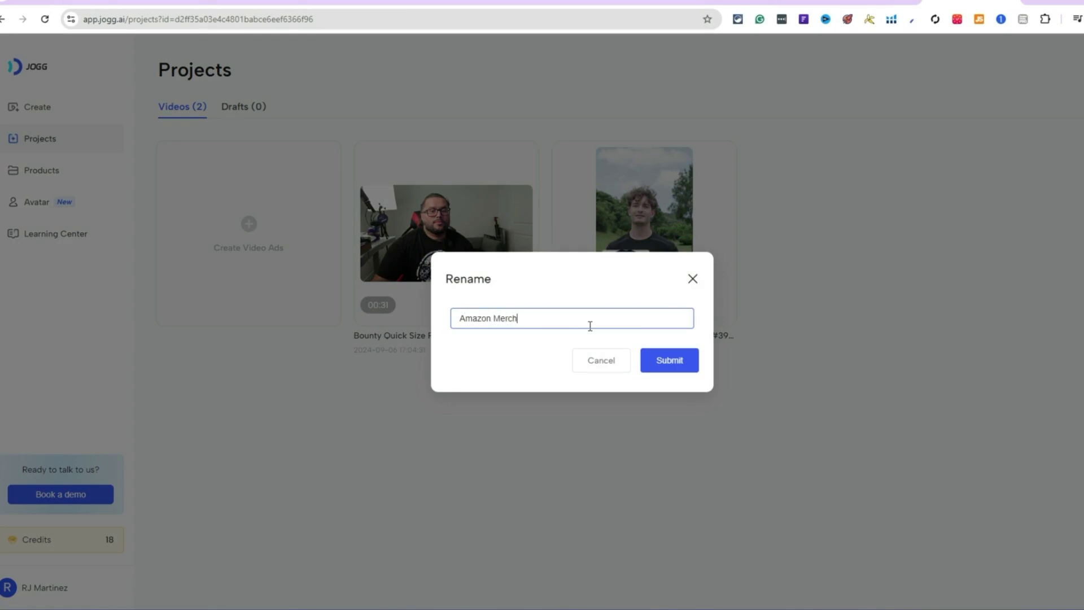
text(about)
click(661, 362)
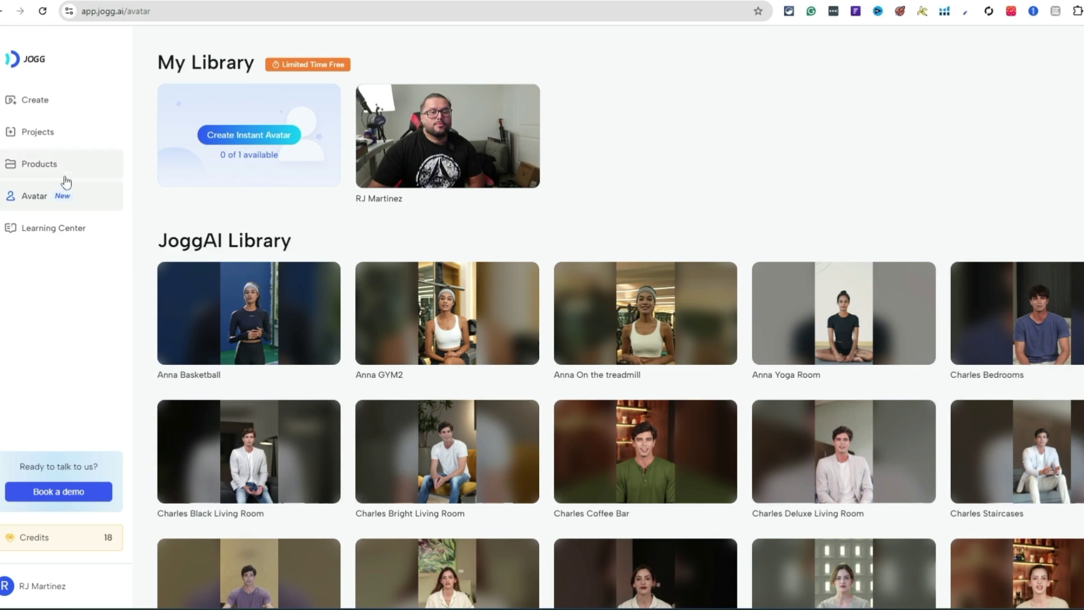
Paste the copied Amazon T-shirt product URL into the URL to Video Ad Maker field.
click(61, 133)
click(48, 110)
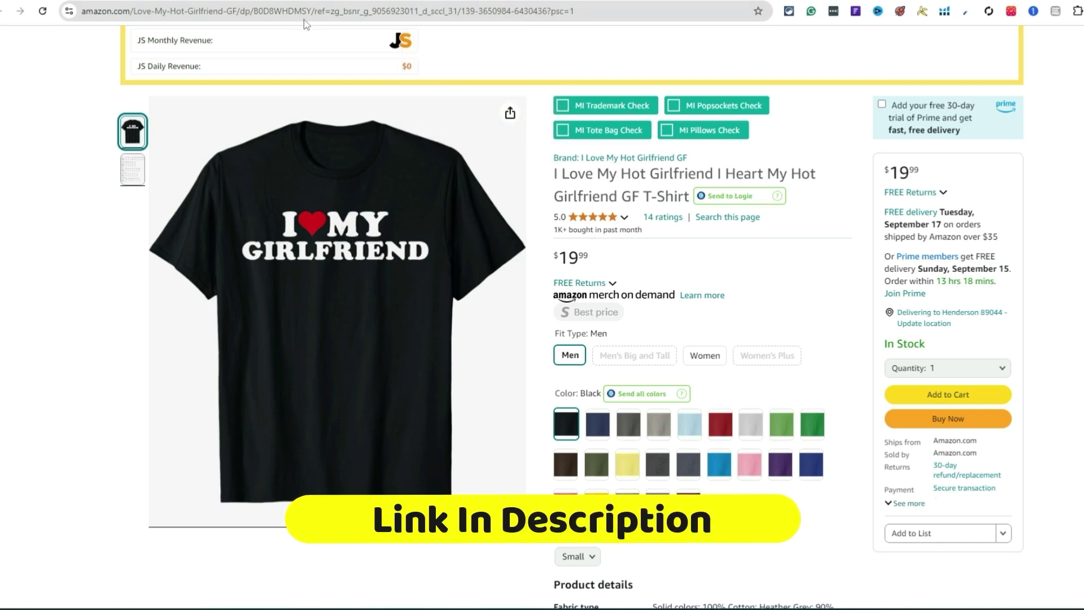
click(309, 12)
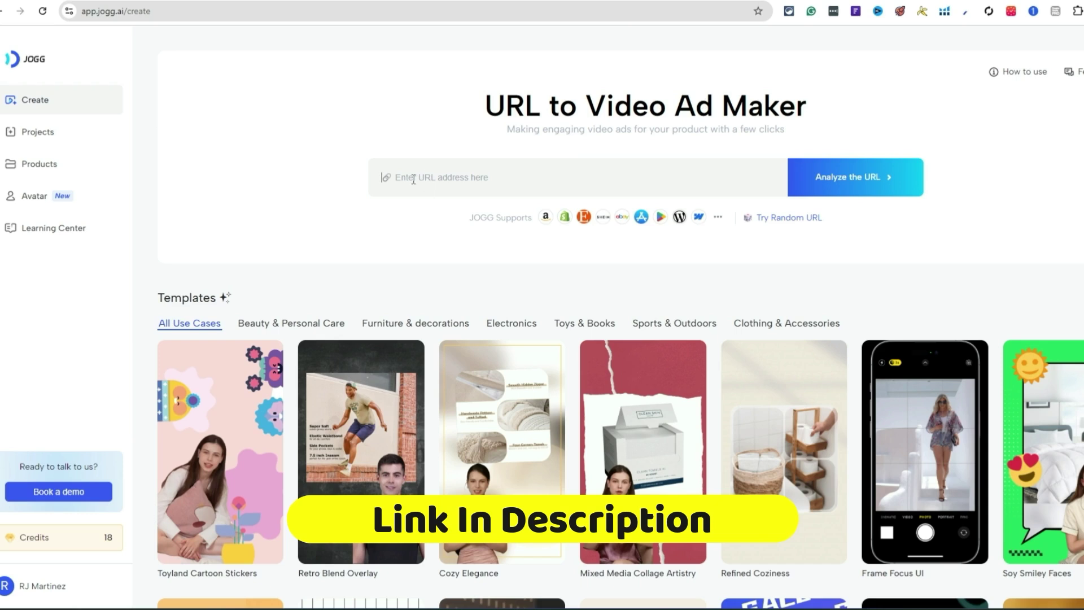
click(412, 178)
key(ctrl+v)
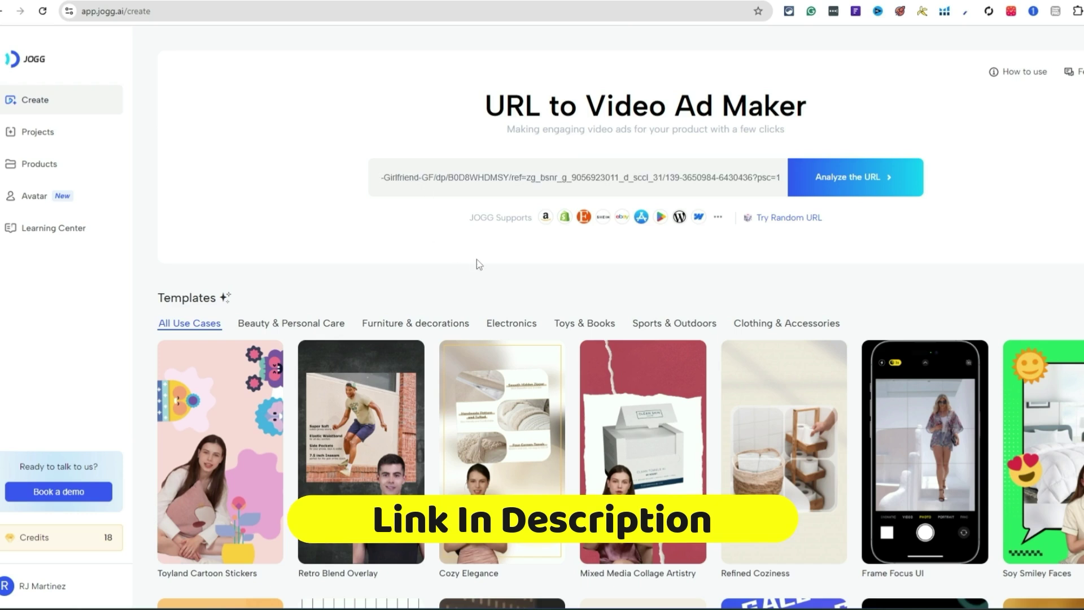
Analyze the T-shirt link and confirm both product images as materials.
click(862, 184)
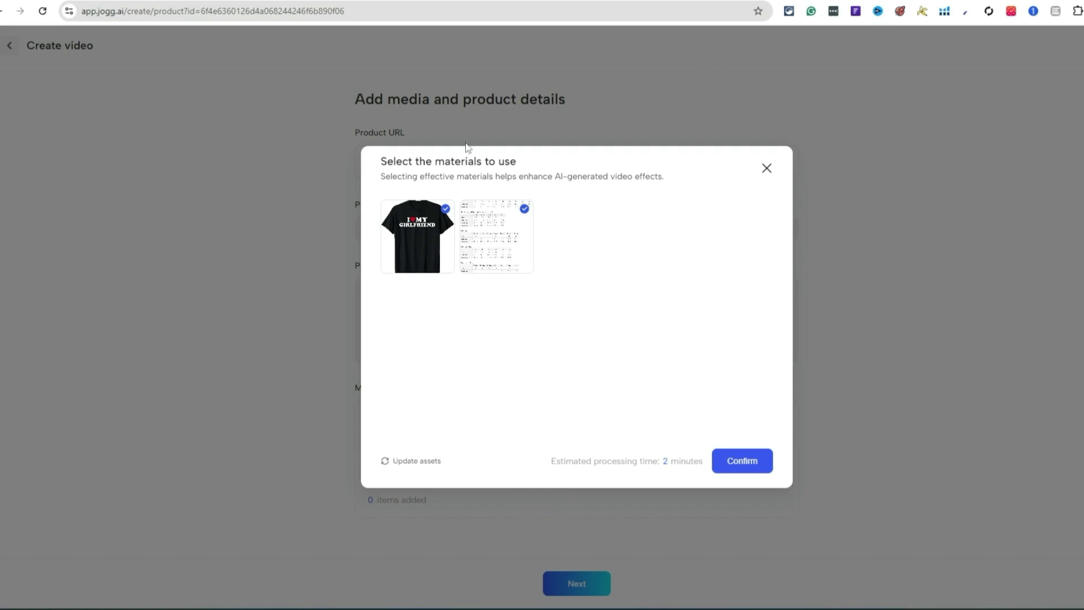
click(727, 466)
click(752, 468)
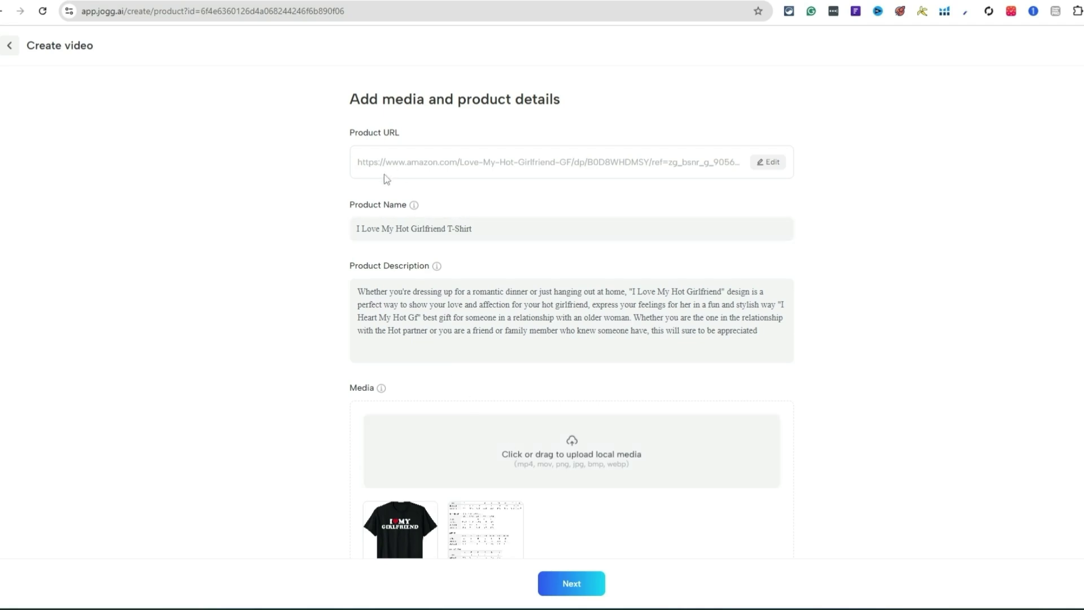
scroll(440, 279, down, 1)
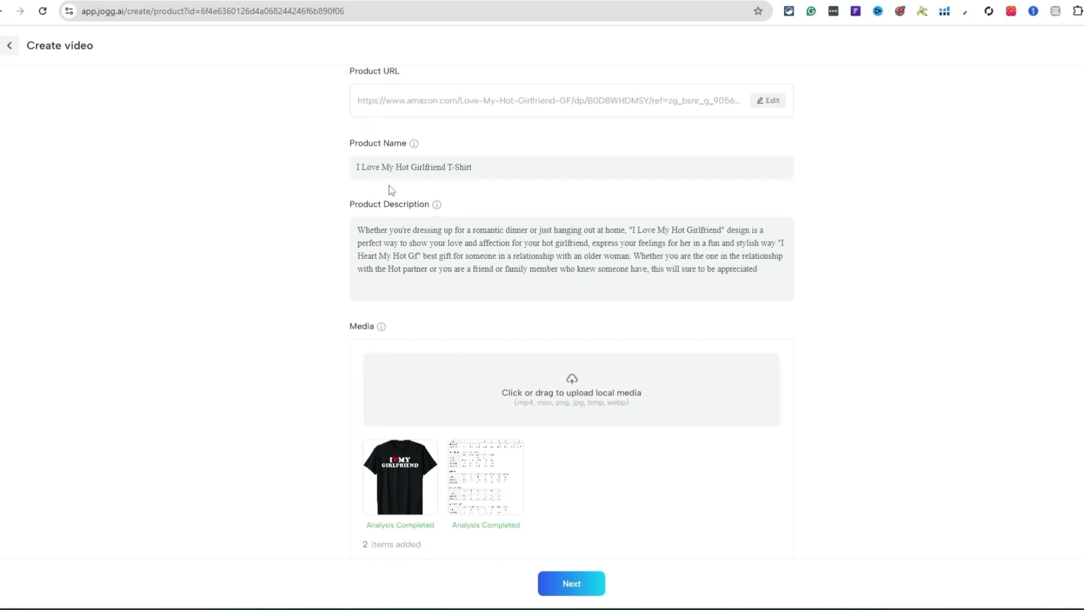
scroll(570, 280, down, 1)
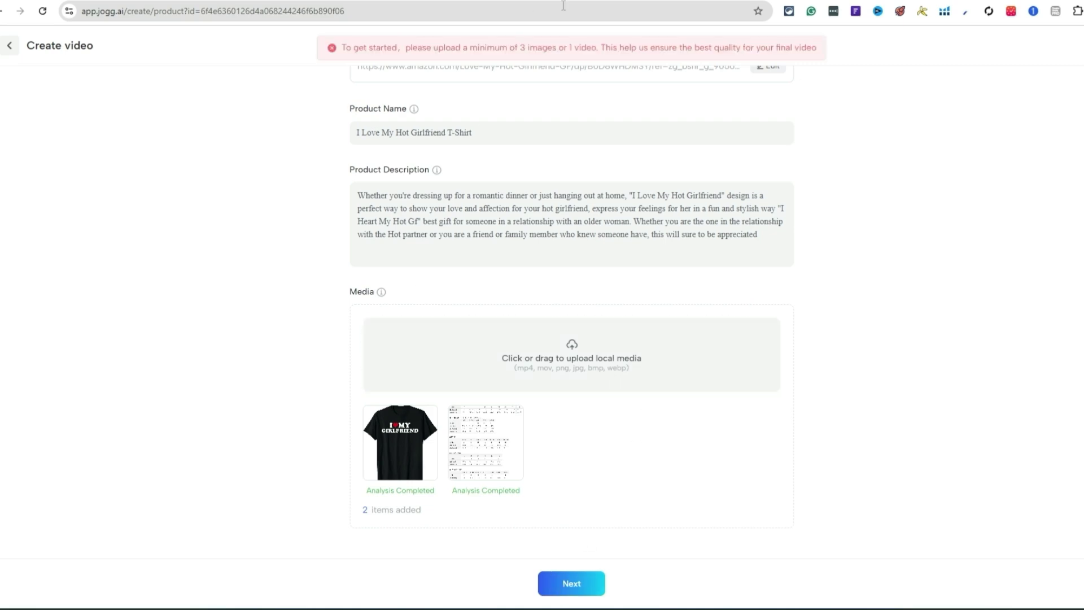
Upload the T-shirt screenshot as the third product image and advance to video settings.
click(492, 351)
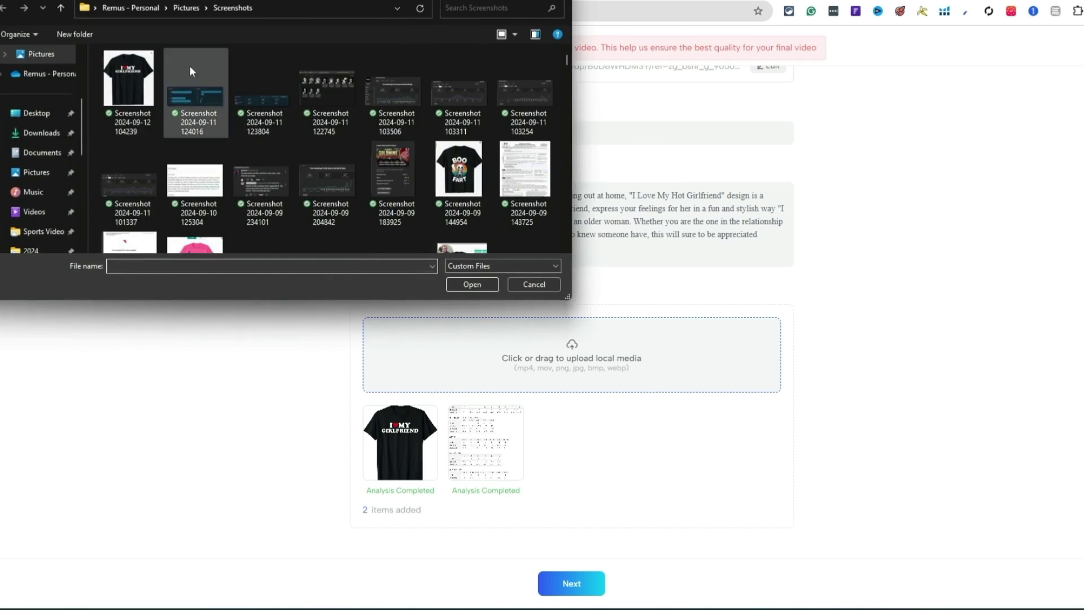
click(135, 94)
click(471, 284)
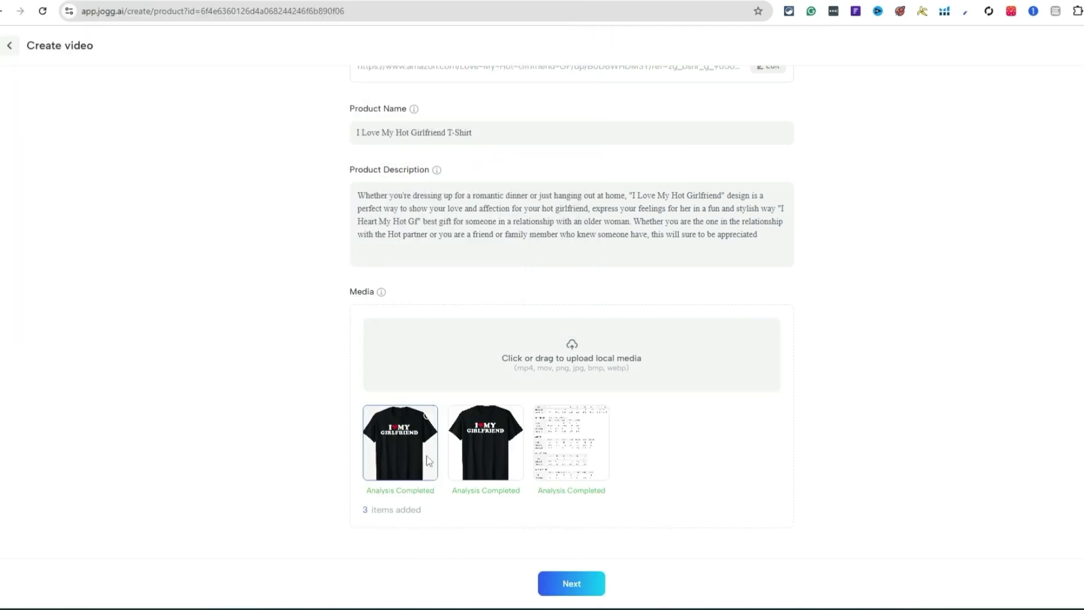
click(572, 586)
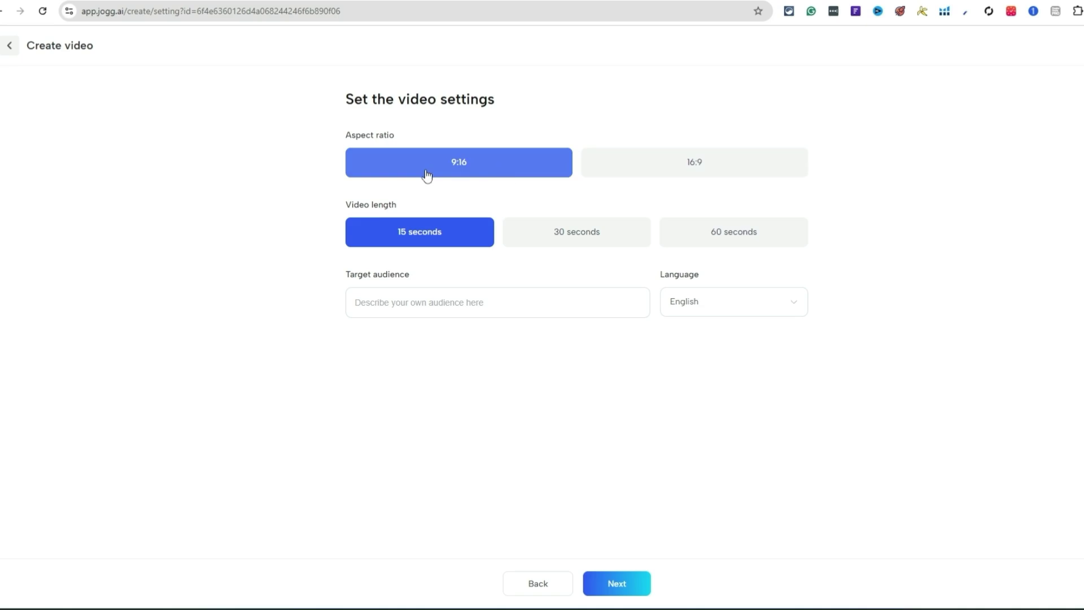
Keep the ad vertical at 9:16 and set its length to 30 seconds.
click(716, 172)
click(522, 174)
click(563, 248)
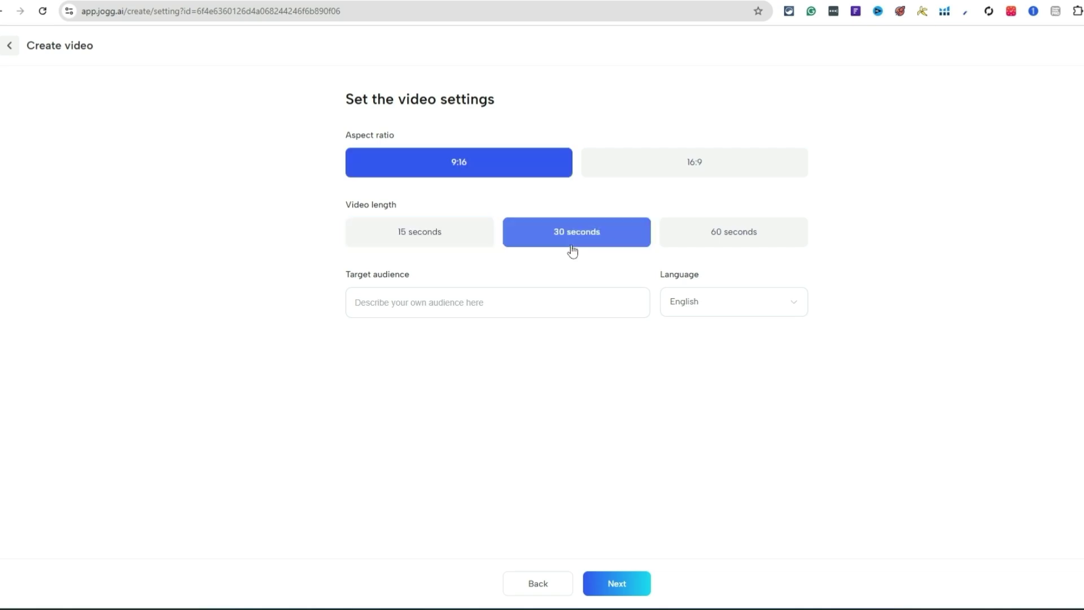
click(669, 176)
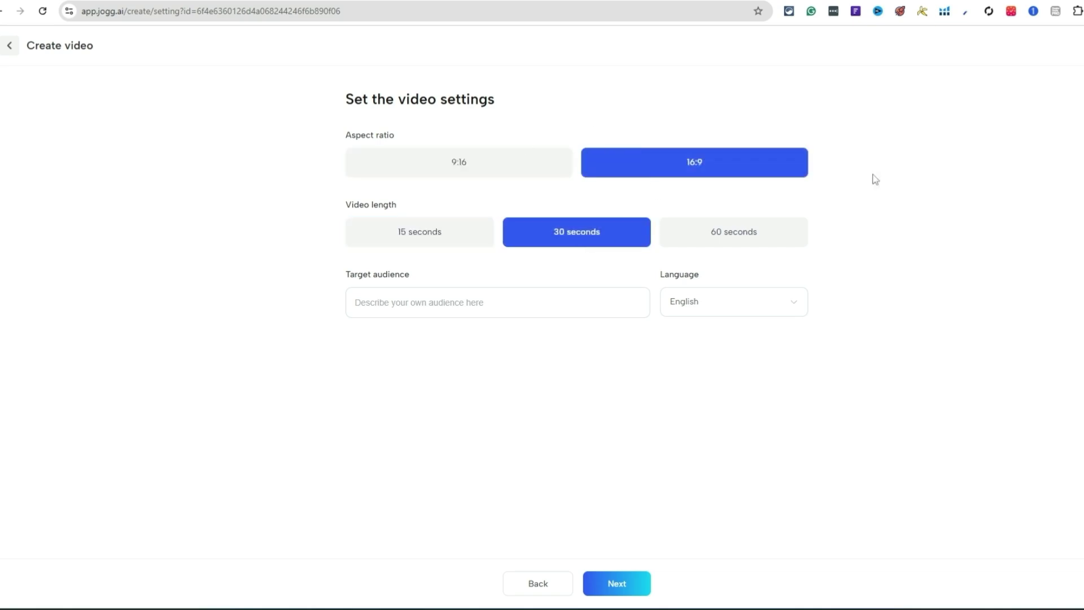
Set the target audience to Relationships and the language to Spanish, then generate scripts.
click(422, 301)
text(Relationships)
click(570, 429)
click(707, 314)
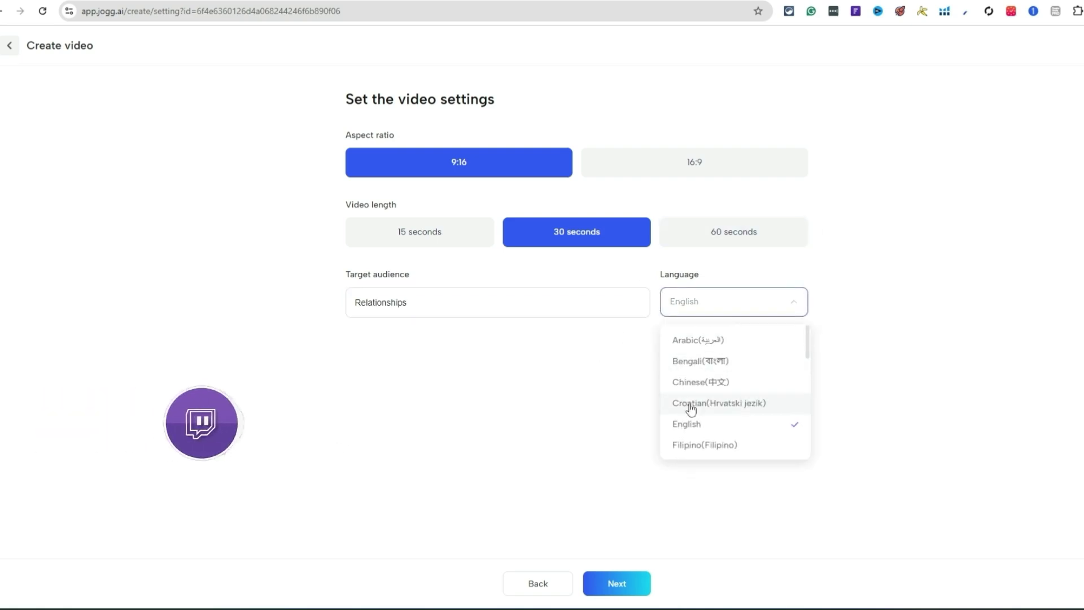
scroll(724, 428, down, 1)
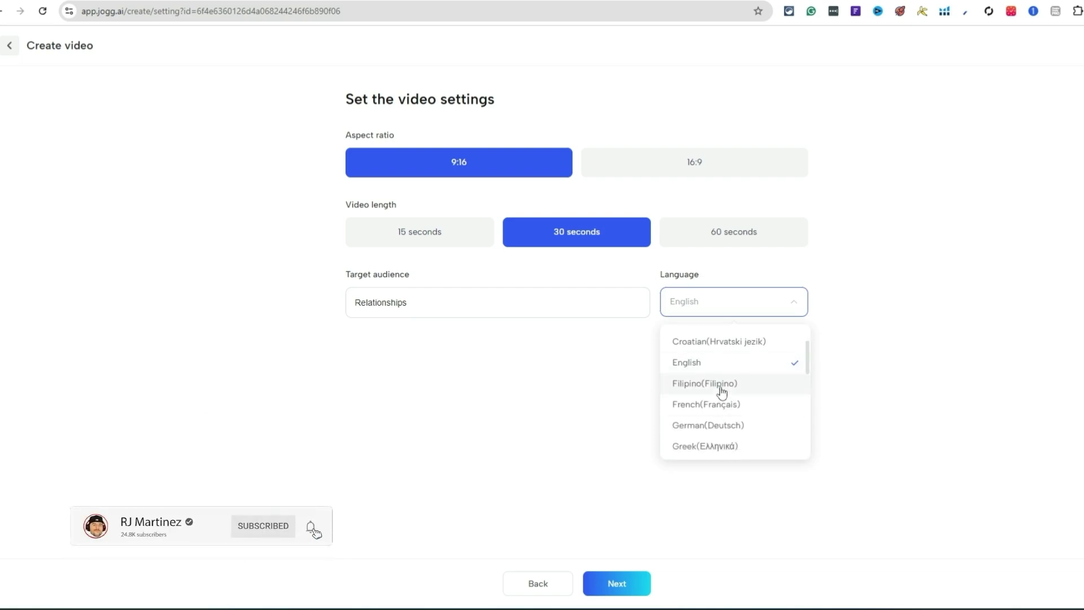
scroll(721, 407, down, 1)
scroll(720, 392, up, 1)
scroll(719, 395, down, 2)
scroll(719, 395, down, 1)
scroll(717, 398, down, 1)
scroll(720, 399, down, 1)
scroll(723, 399, down, 1)
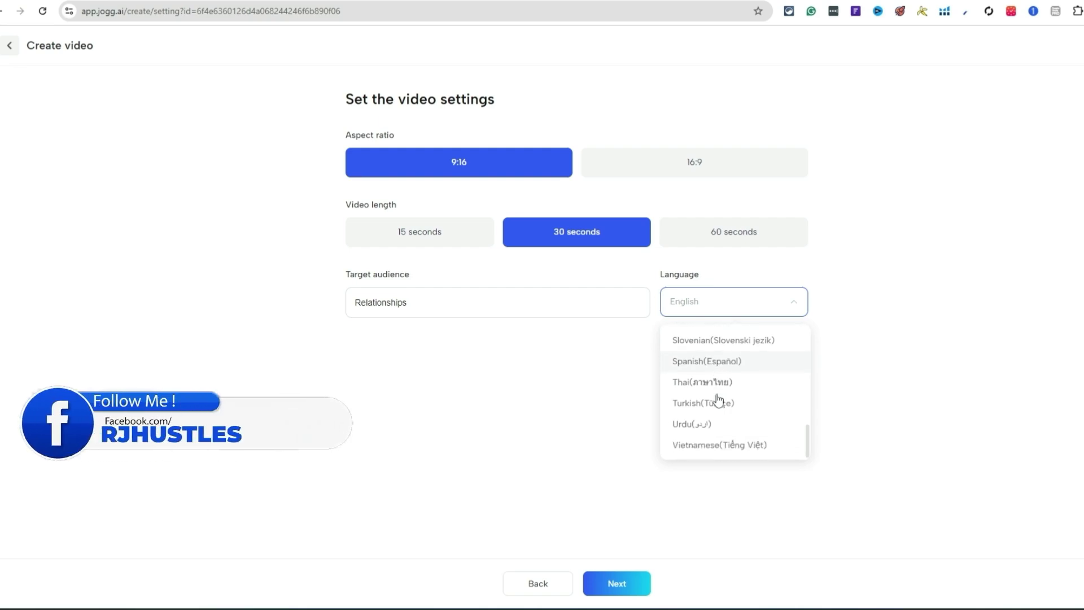
click(723, 365)
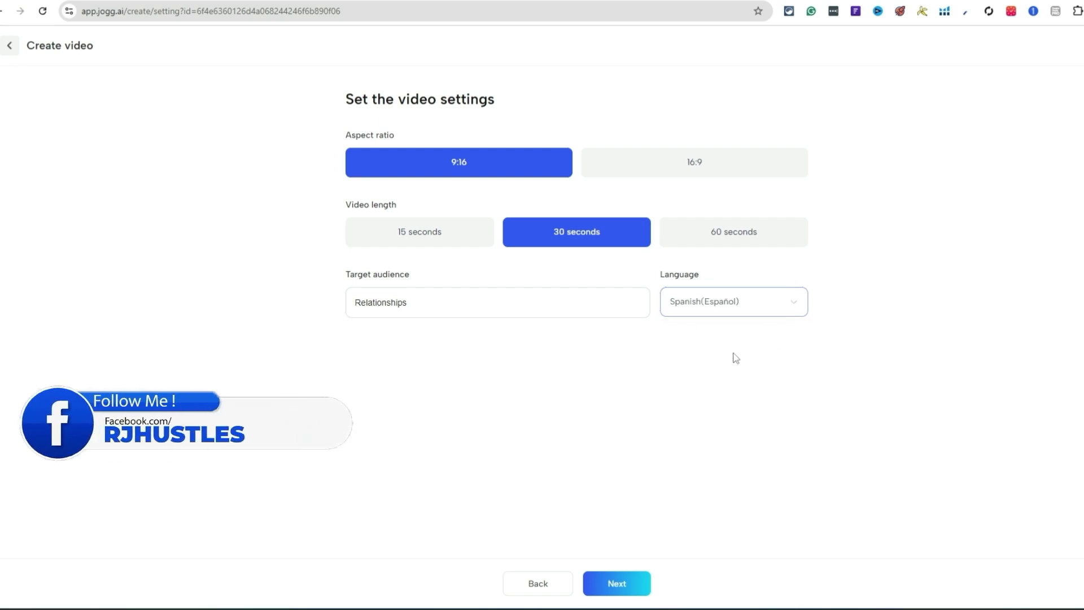
click(634, 587)
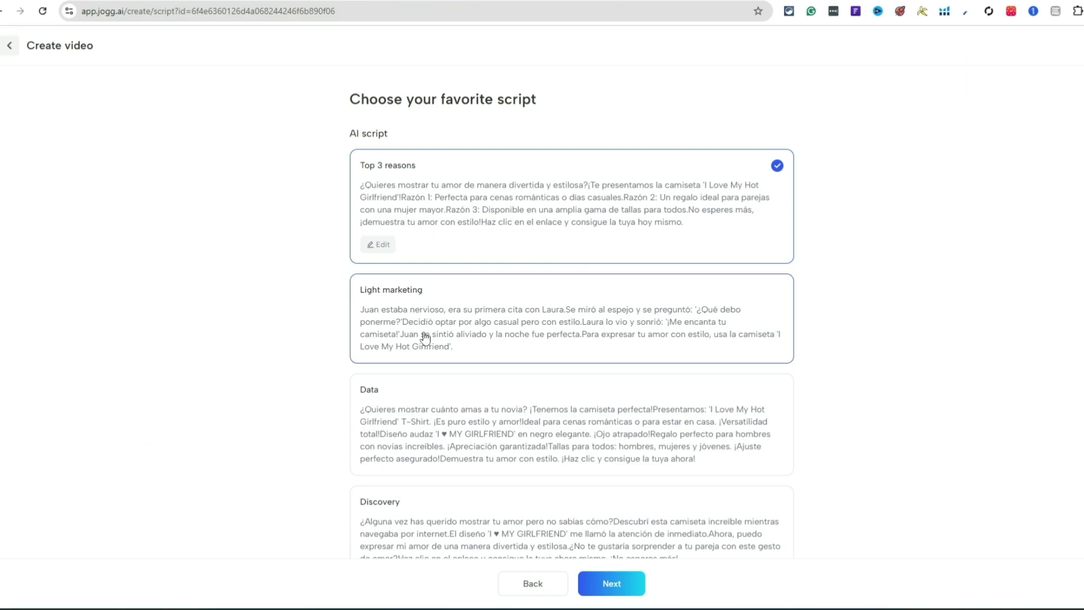
scroll(395, 160, down, 1)
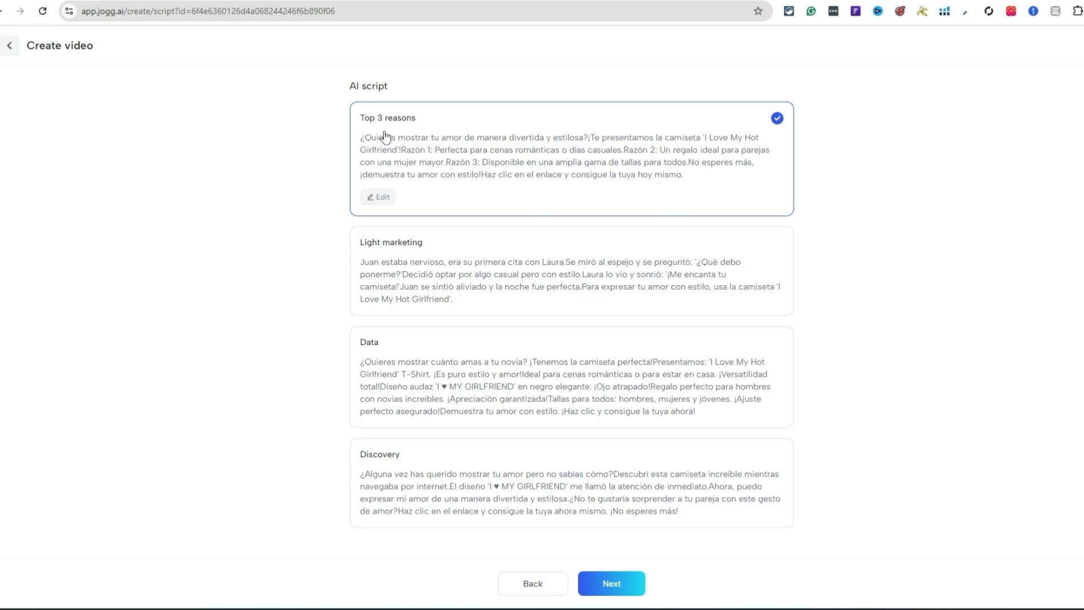
Pick the Light marketing script and proceed to template matching.
click(508, 271)
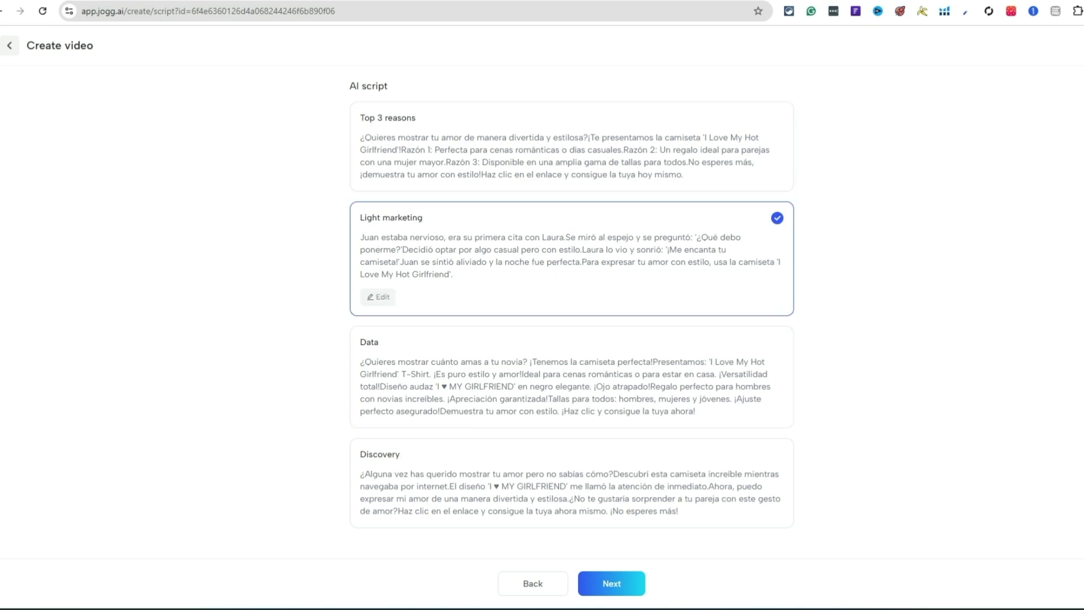
click(623, 586)
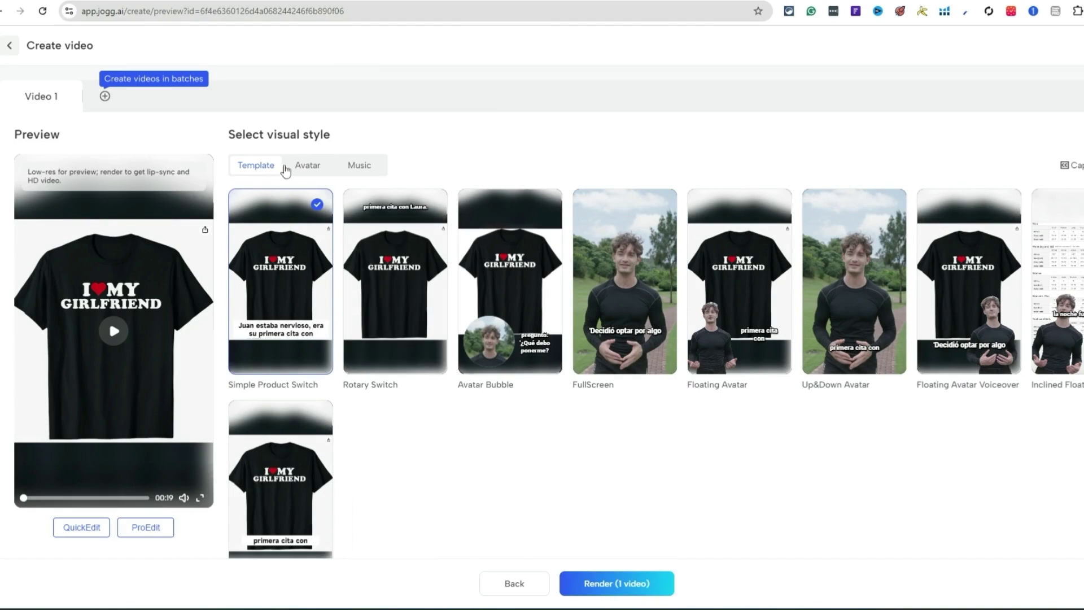
Choose your own library avatar as the ad's presenter.
click(301, 171)
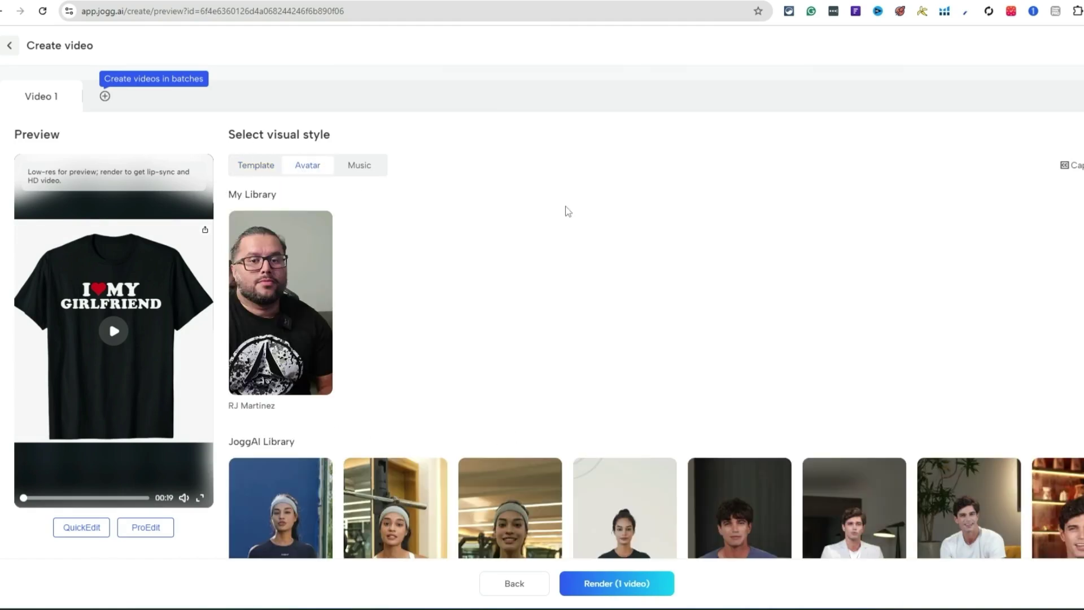
click(252, 308)
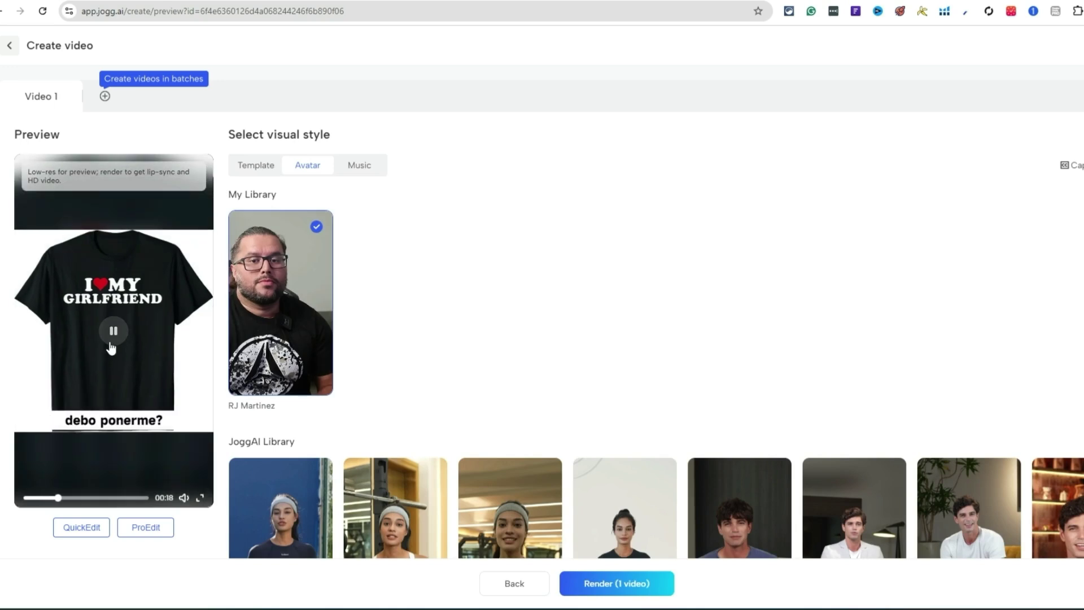
click(111, 338)
Apply the Avatar Bubble template and play its preview.
click(255, 167)
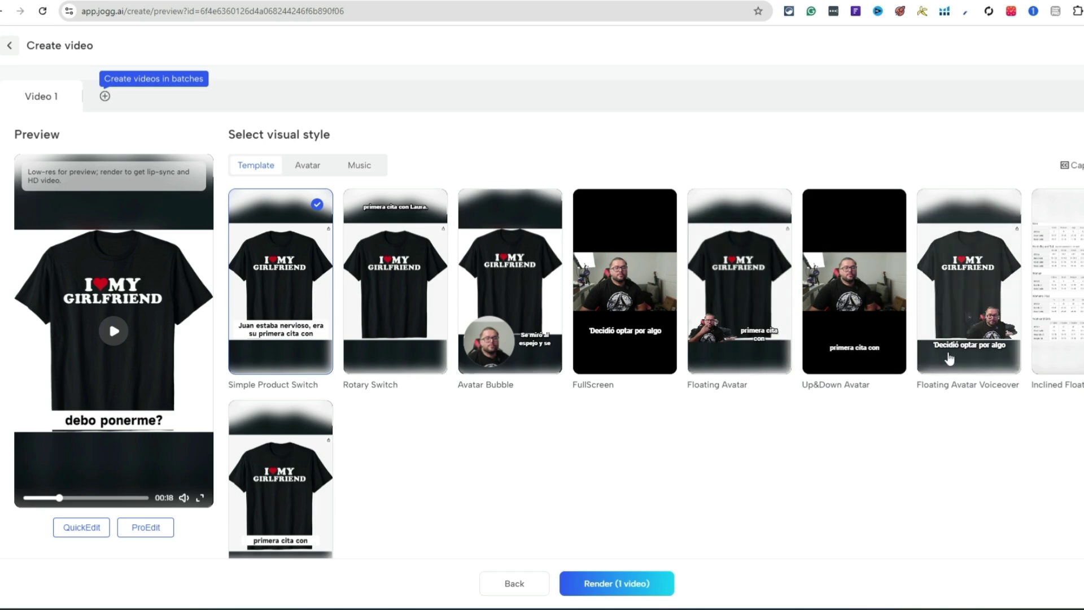
click(506, 352)
click(114, 331)
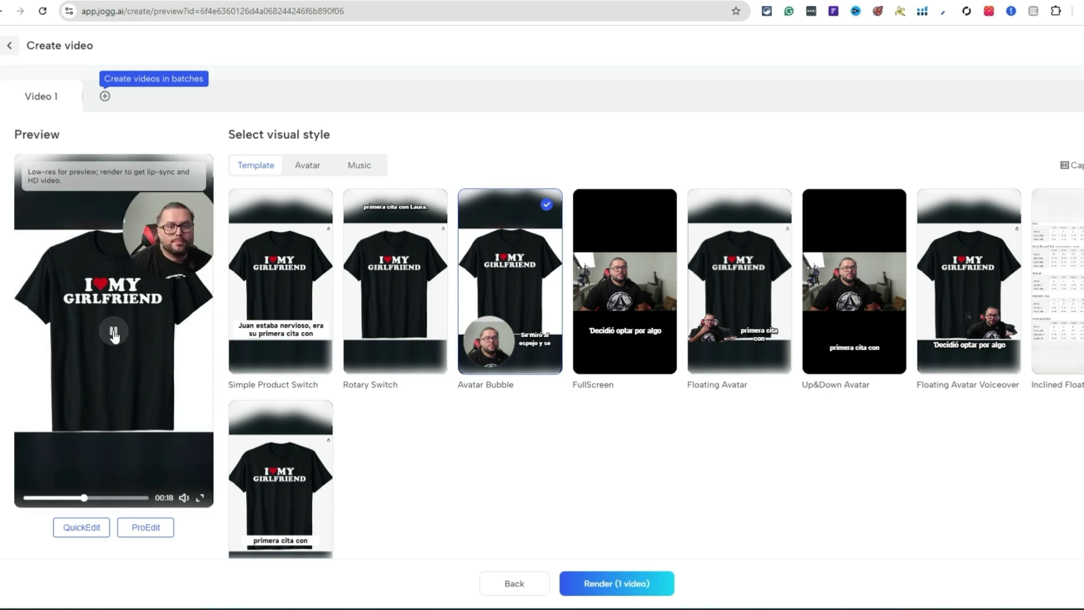
click(114, 332)
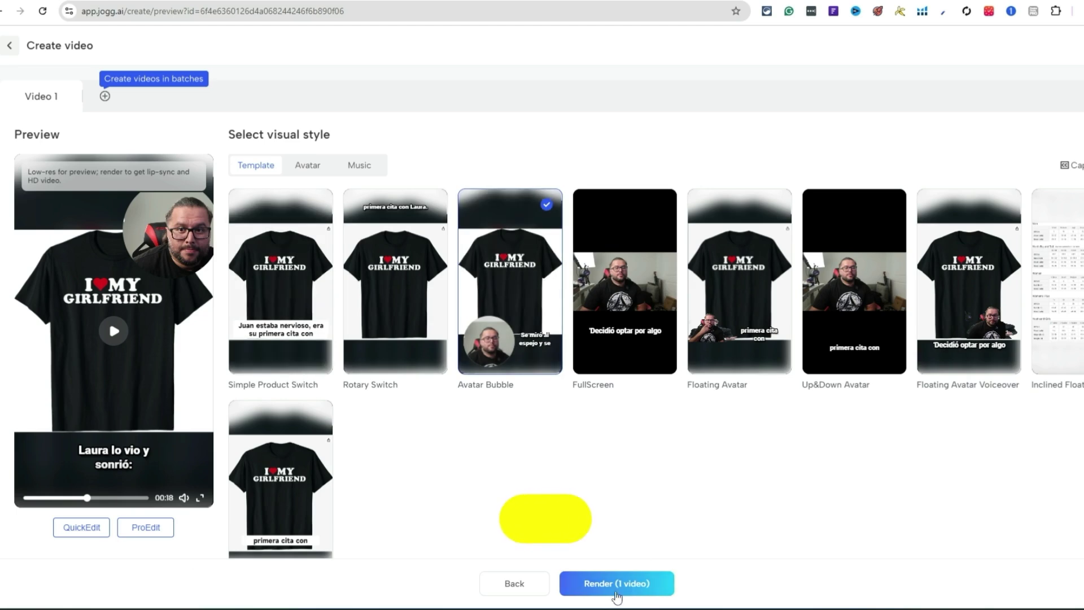
Open the render summary and submit the one-credit T-shirt video render.
click(614, 590)
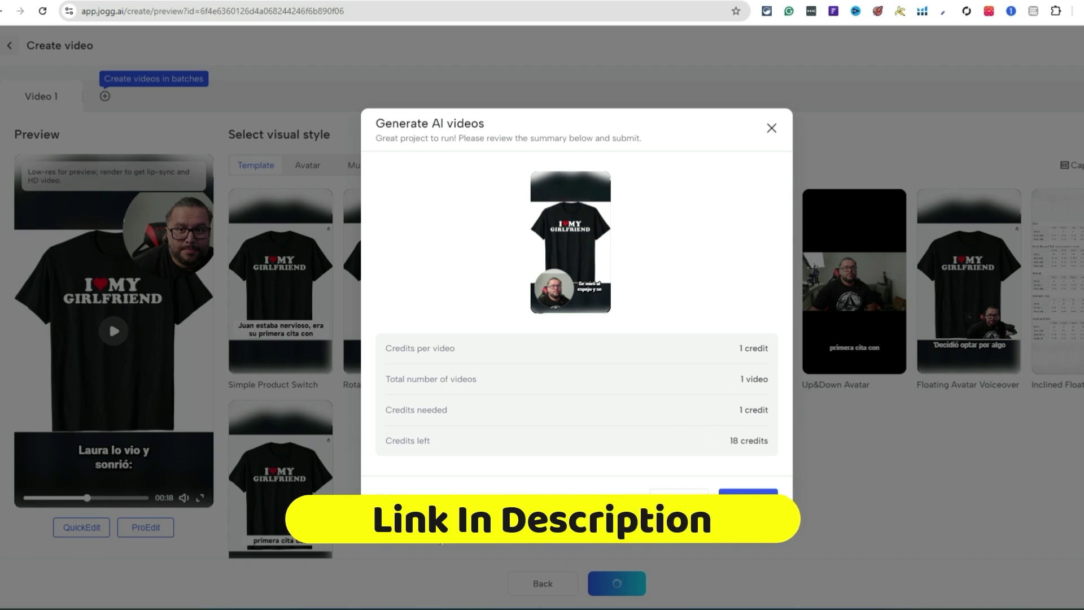
drag(729, 441, 769, 441)
click(742, 491)
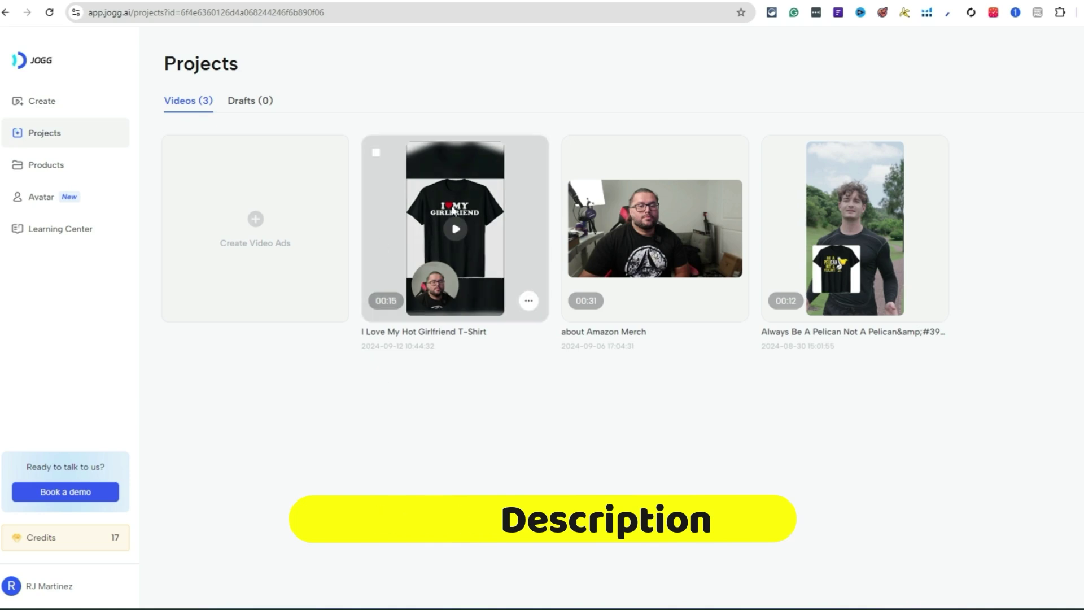
mouse_move(454, 227)
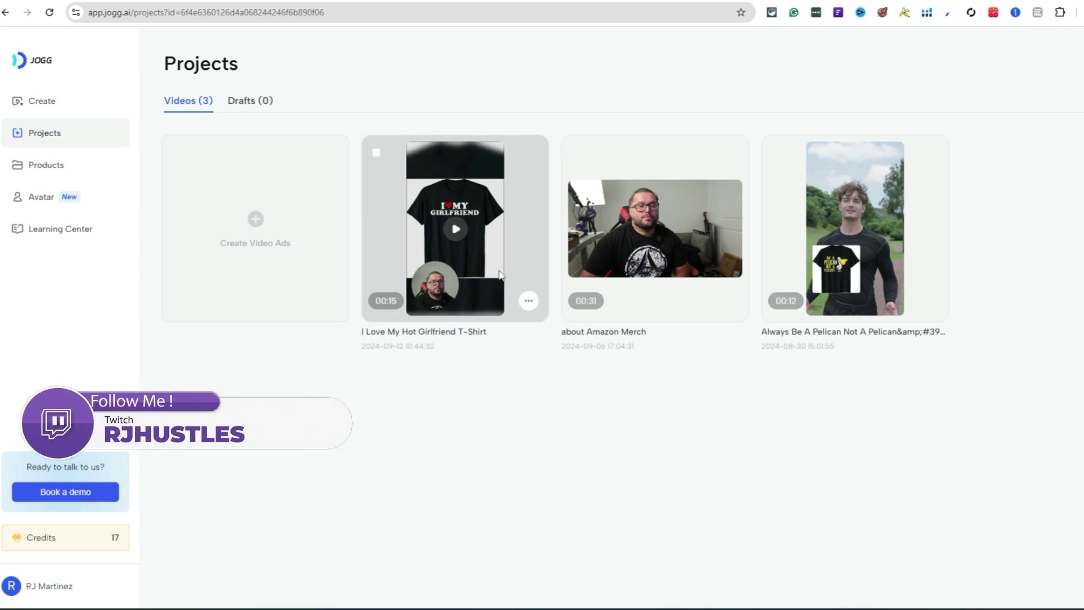
click(528, 299)
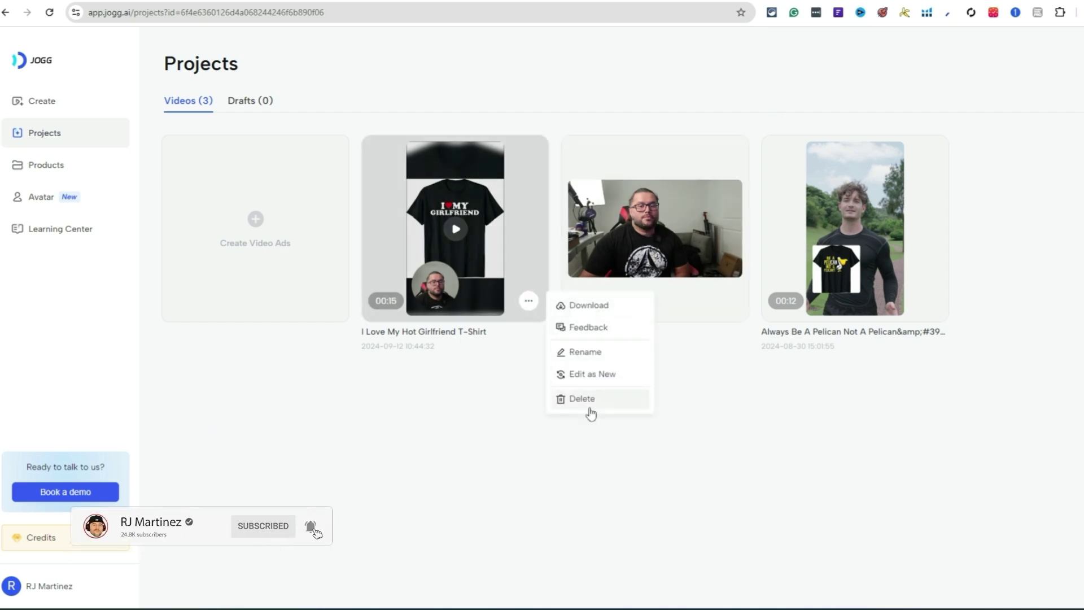
click(456, 246)
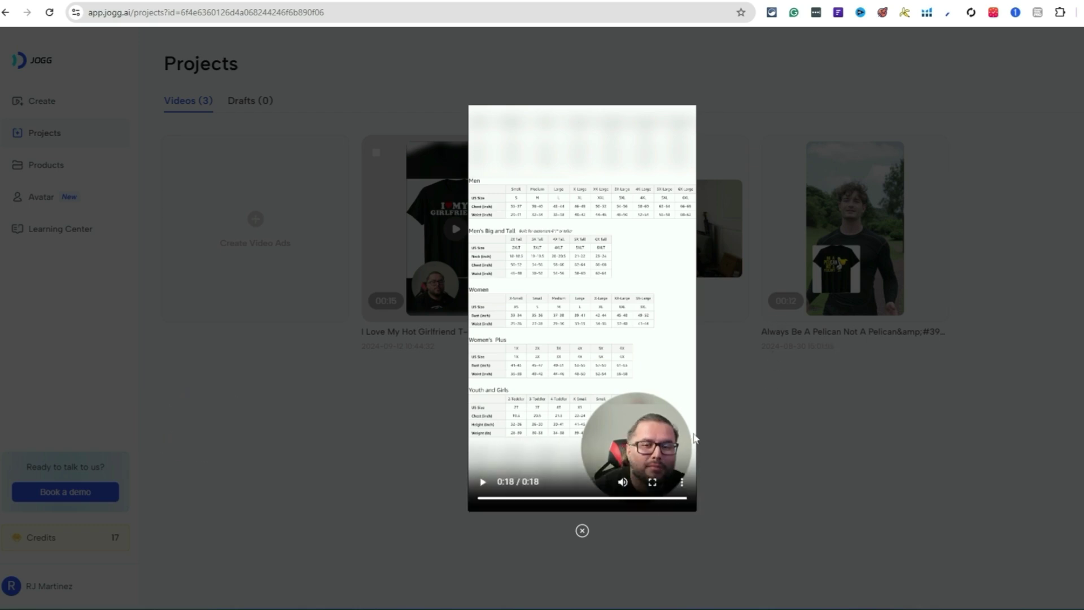
click(827, 430)
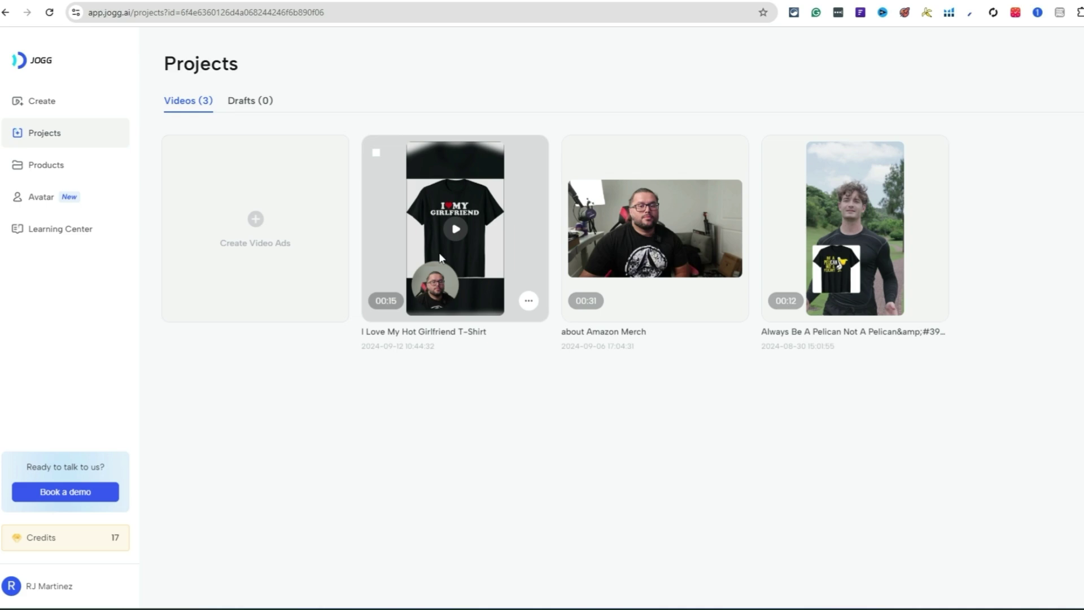
Play the finished T-shirt video, pausing and resuming it in the player.
click(457, 230)
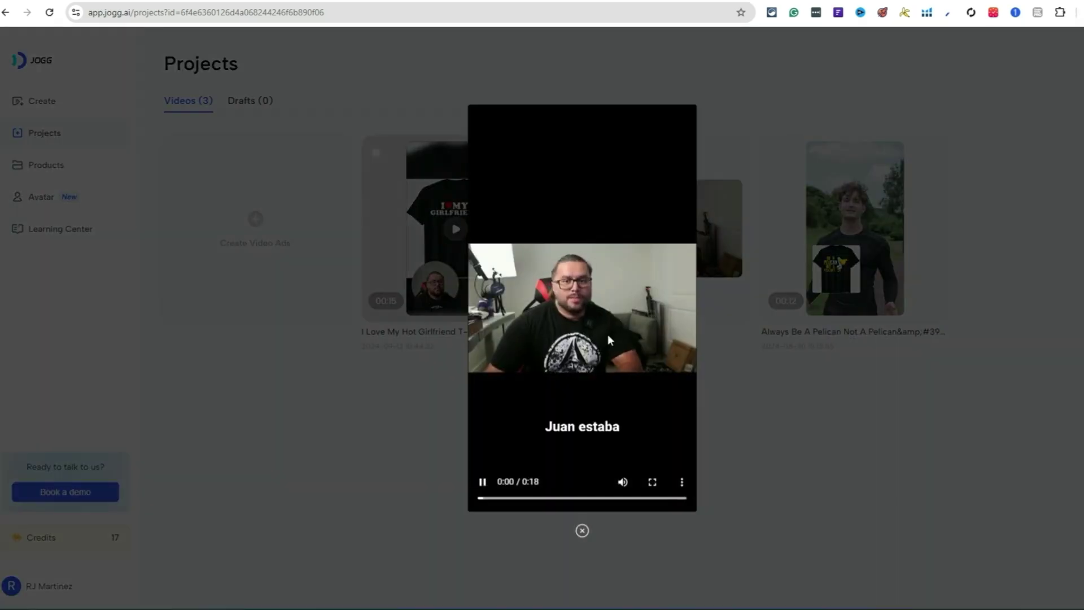
click(481, 484)
click(484, 482)
click(483, 483)
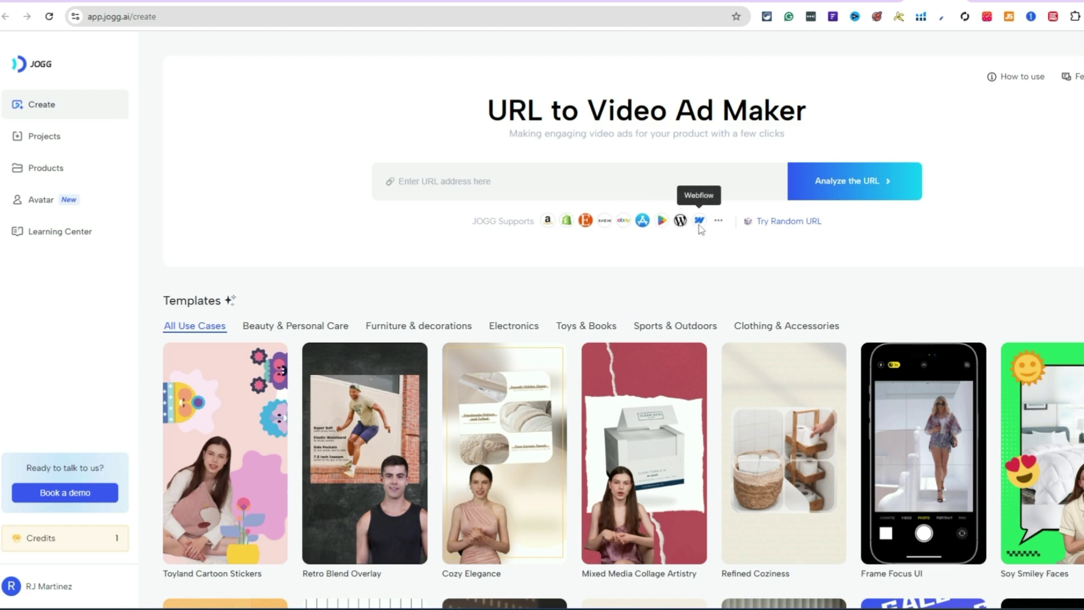
scroll(542, 339, down, 1)
scroll(251, 256, down, 1)
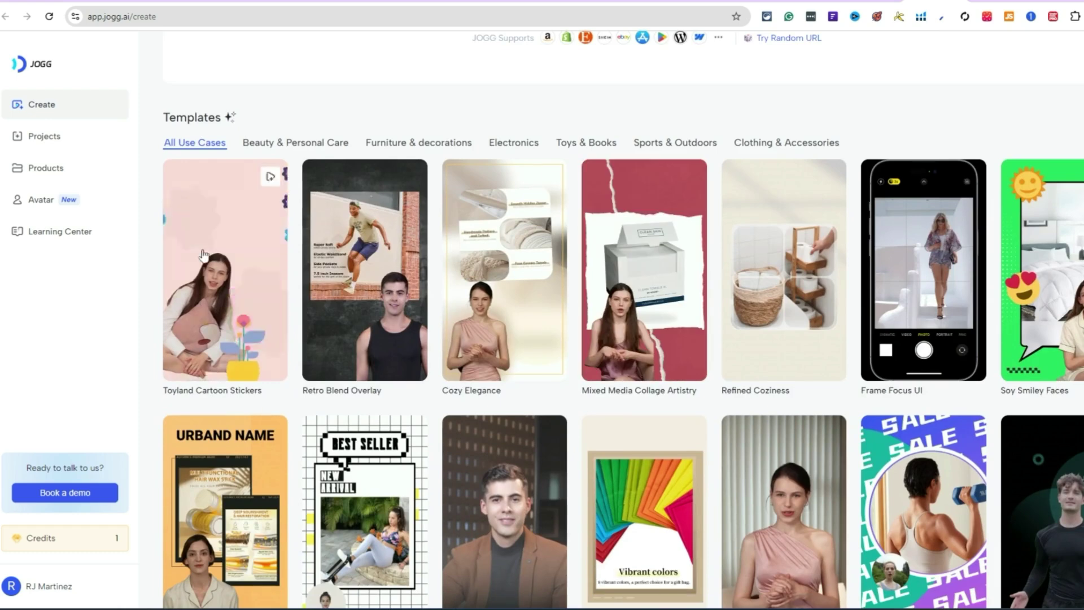
scroll(923, 255, down, 1)
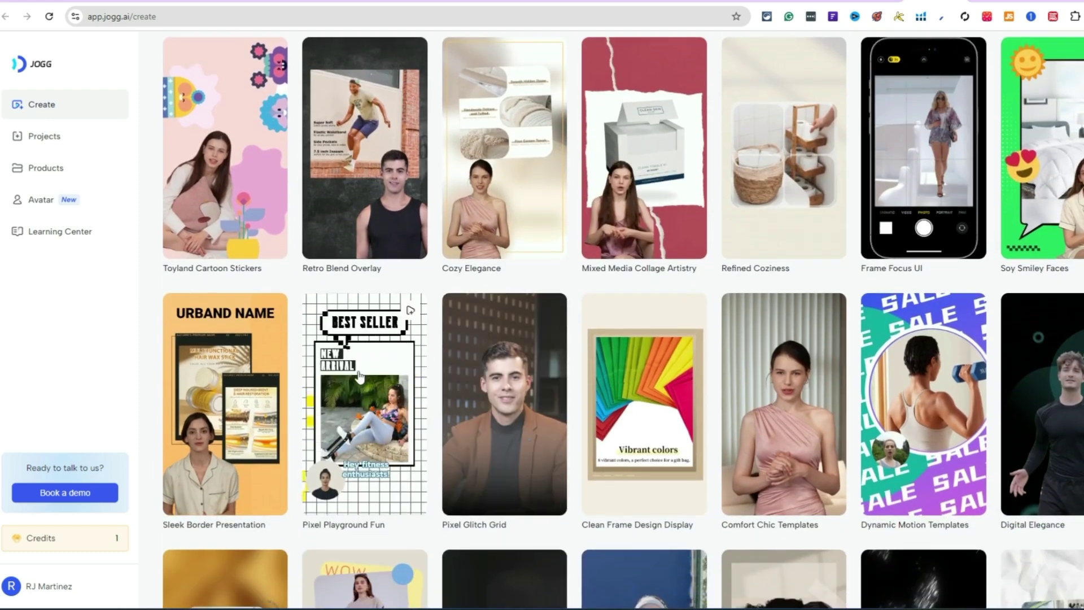
mouse_move(783, 508)
scroll(847, 423, down, 1)
scroll(931, 415, down, 2)
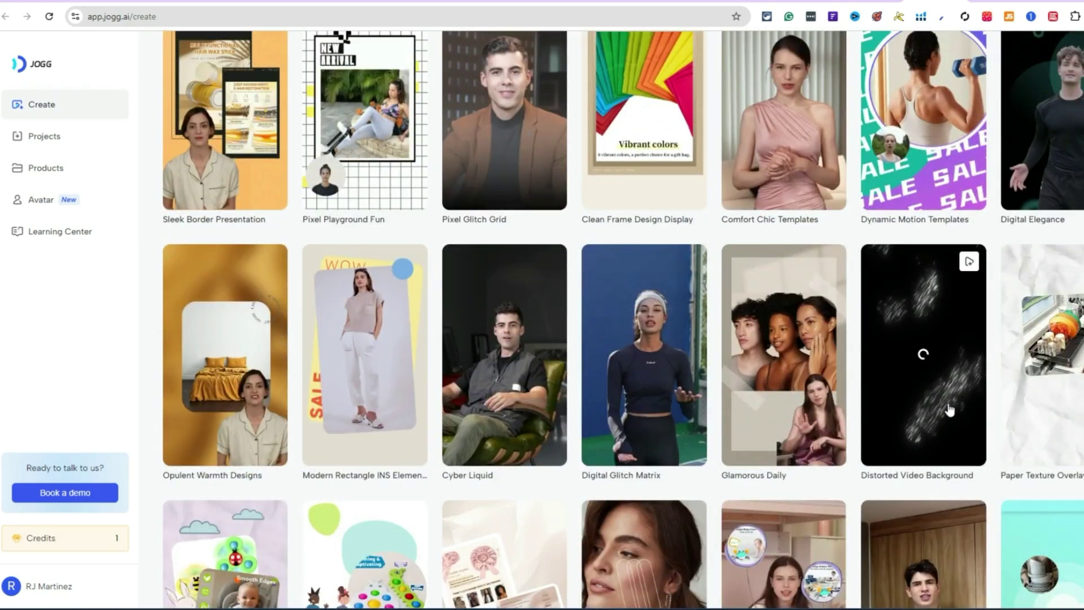
mouse_move(504, 576)
scroll(364, 381, down, 3)
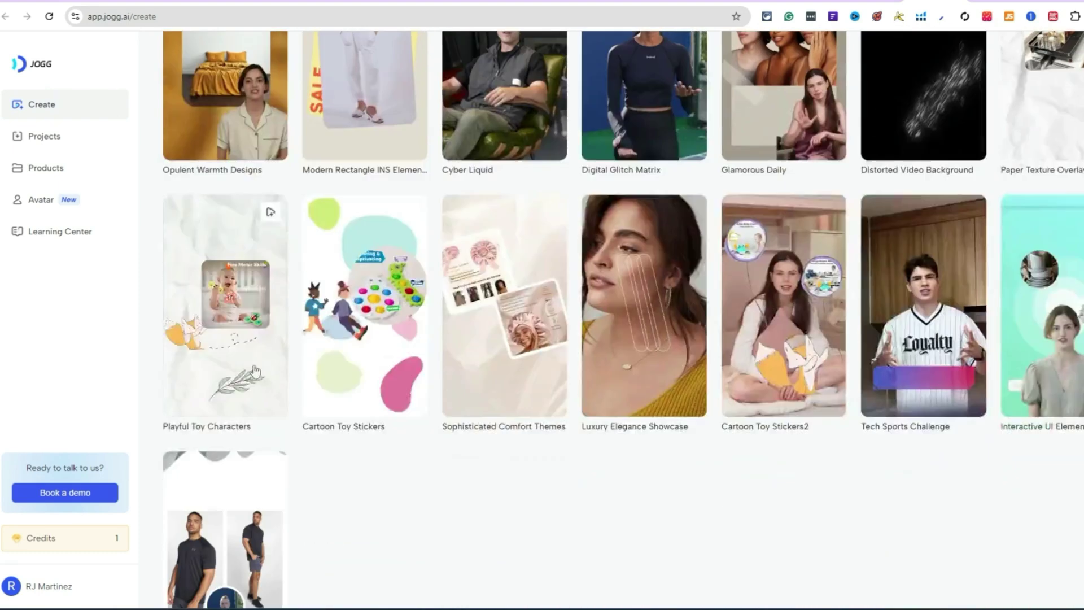
scroll(285, 351, up, 10)
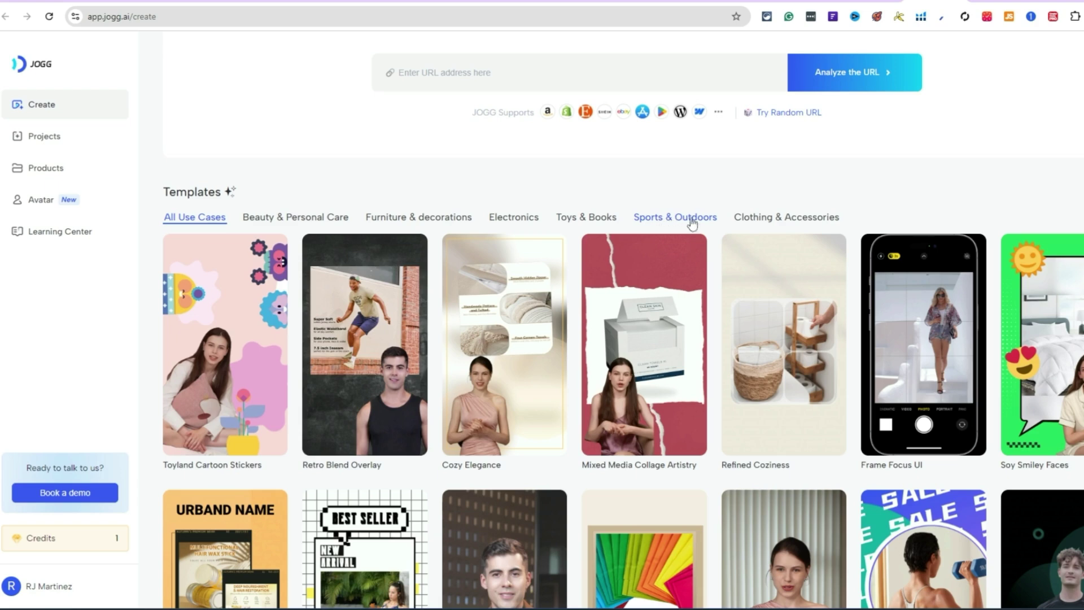
Filter templates to Clothing & Accessories and preview the Modern Rectangle INS Elements template.
click(810, 213)
click(359, 438)
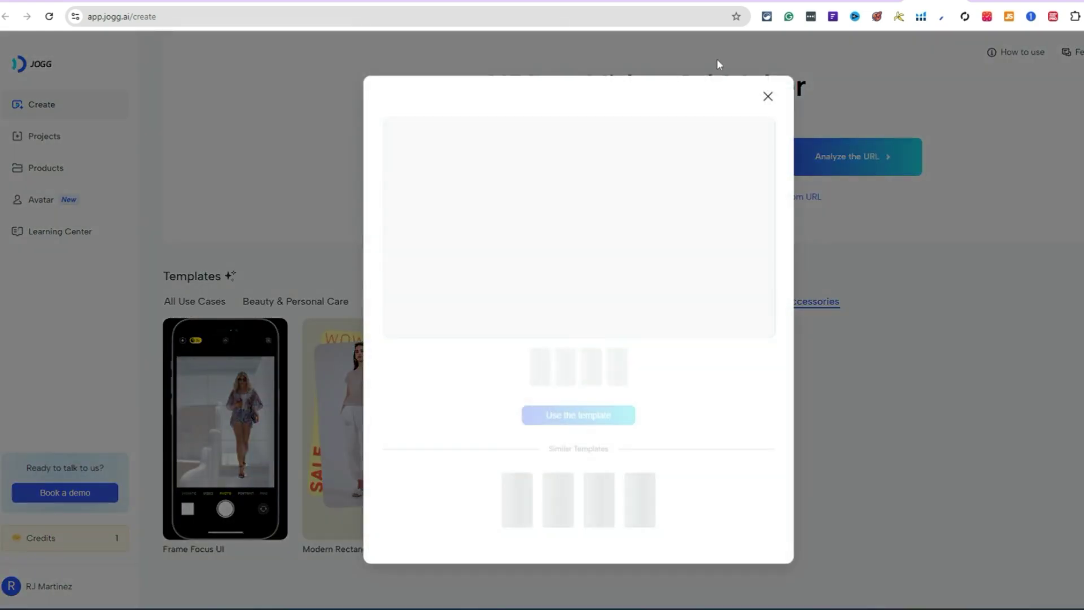
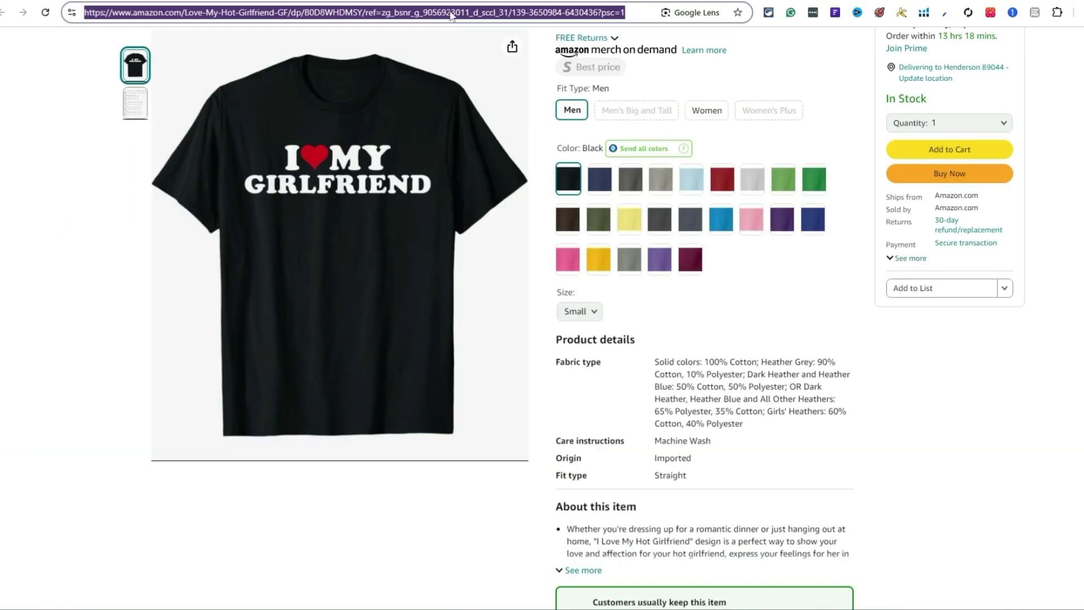
Bring up the copy menu on the black T-shirt's Amazon page address.
right_click(484, 21)
Paste the copied Amazon T-shirt link, analyze it, and accept both product images.
click(509, 126)
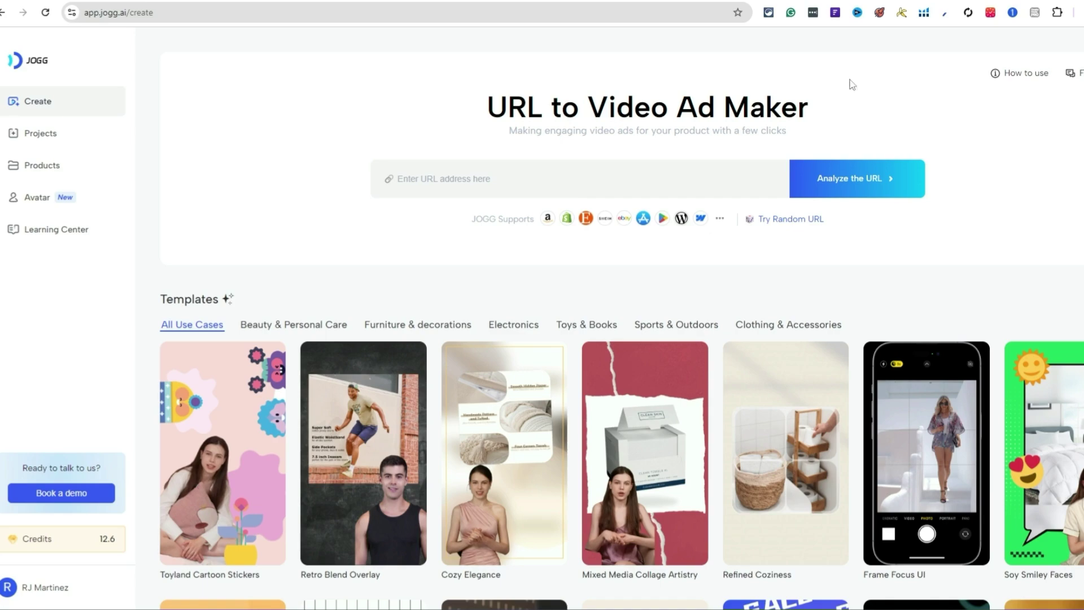
click(575, 188)
key(ctrl+v)
click(847, 179)
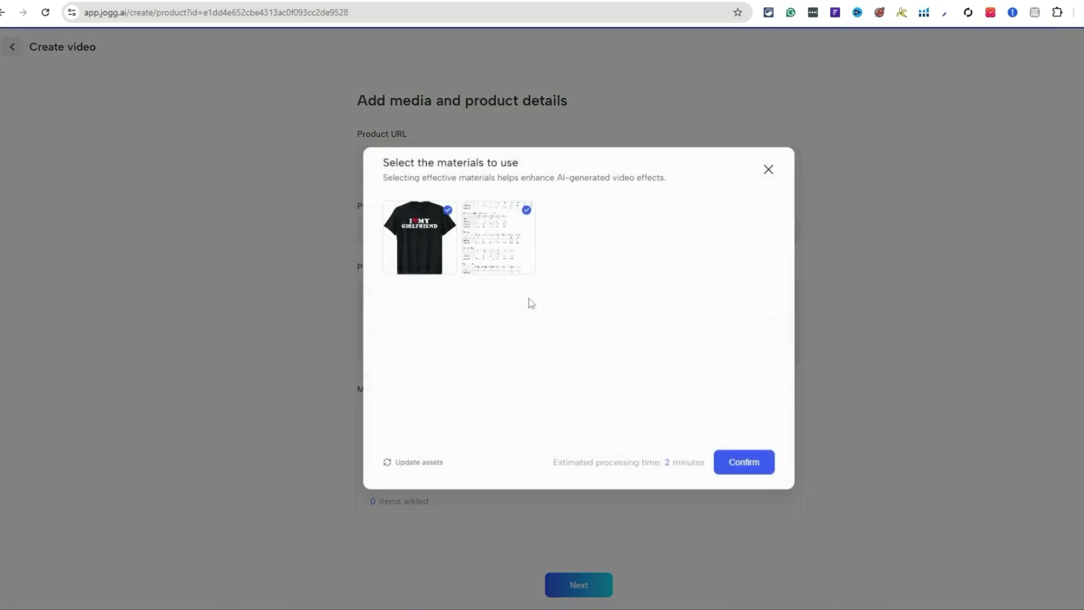
click(745, 462)
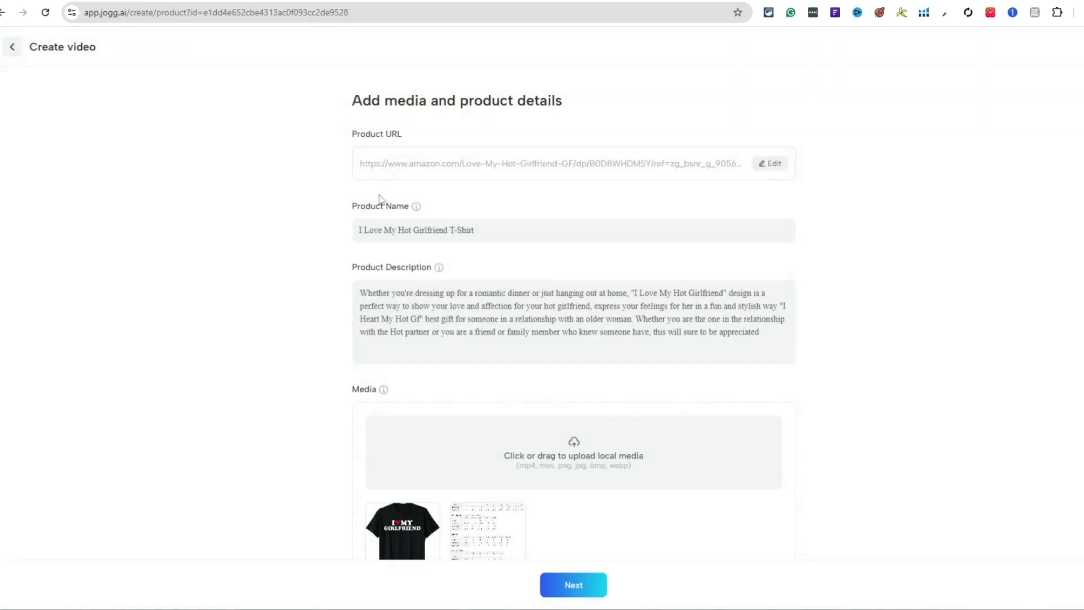
scroll(501, 206, down, 1)
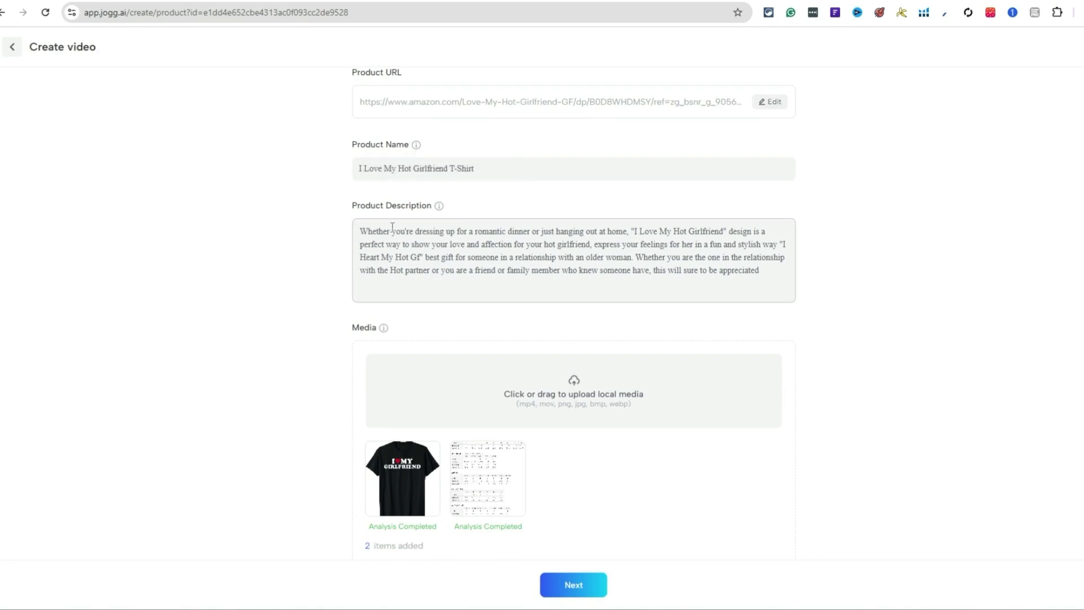
Upload the T-shirt screenshot as extra media and continue to video settings.
drag(787, 273, 360, 224)
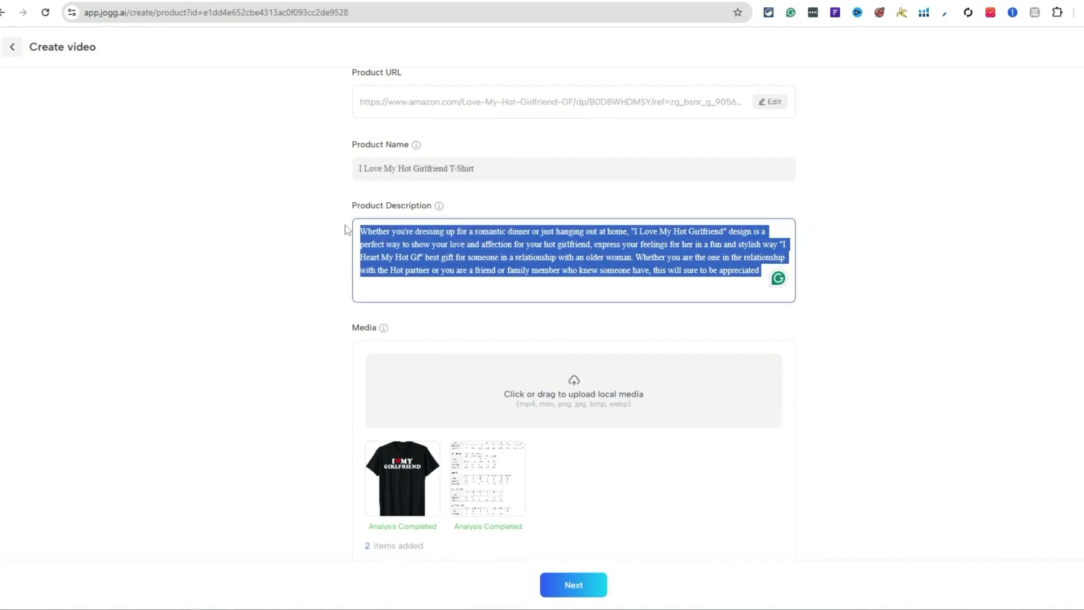
click(966, 303)
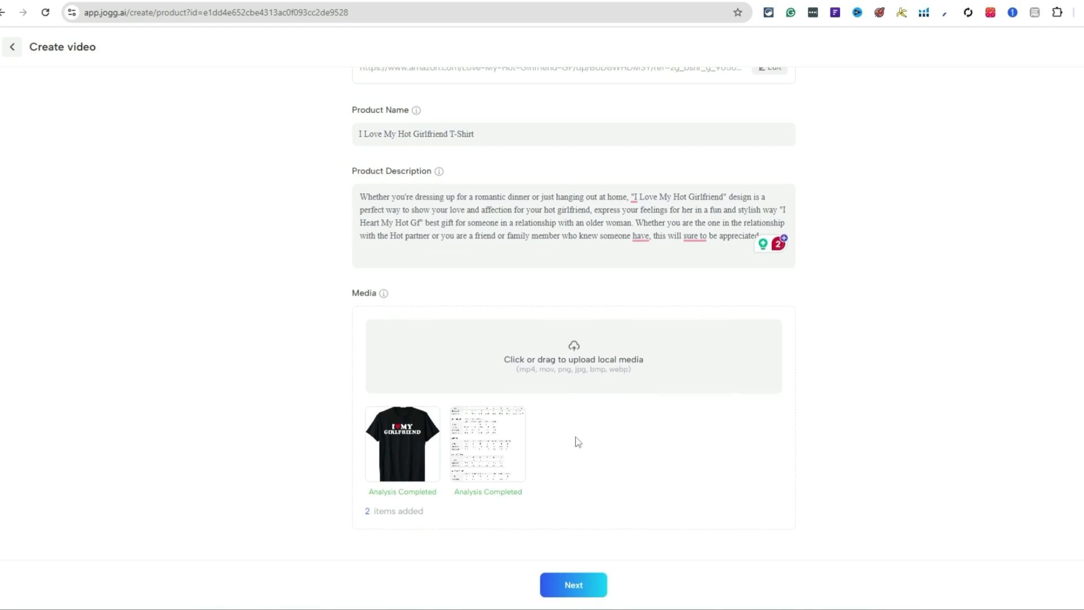
click(574, 363)
click(132, 80)
click(474, 286)
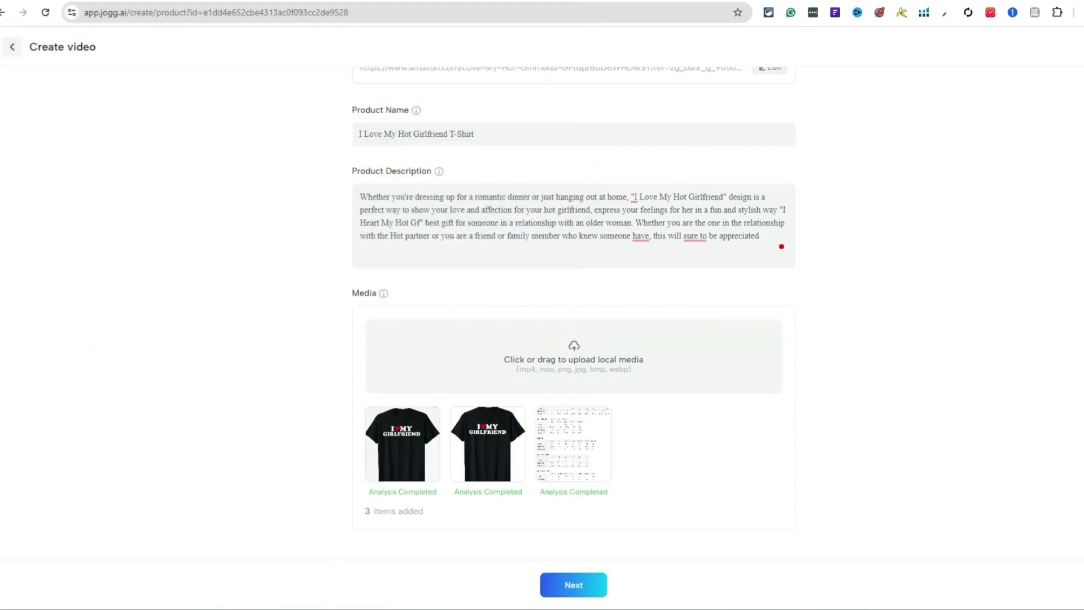
click(582, 587)
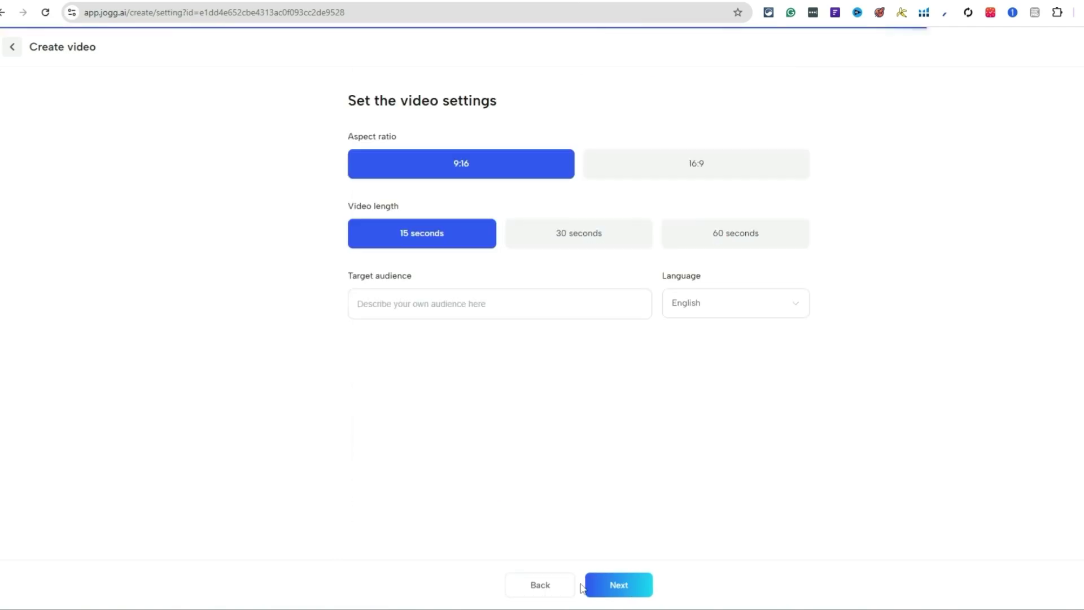
Set the narration language to German (Deutsch) and pick the Storytime script.
click(720, 309)
scroll(717, 434, down, 1)
scroll(718, 433, down, 3)
scroll(719, 416, up, 2)
click(701, 426)
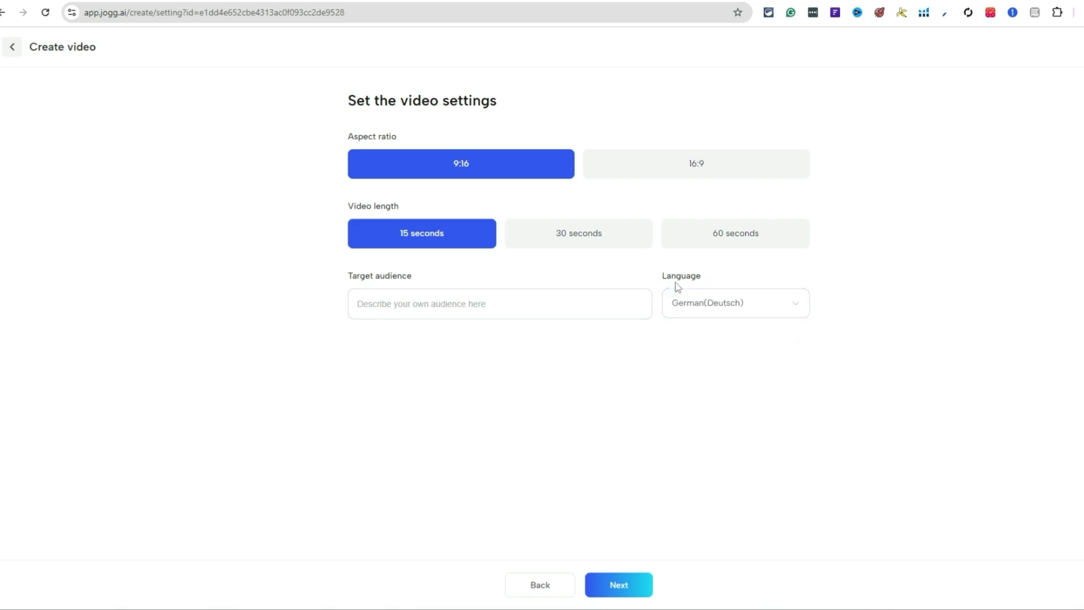
click(636, 592)
click(441, 502)
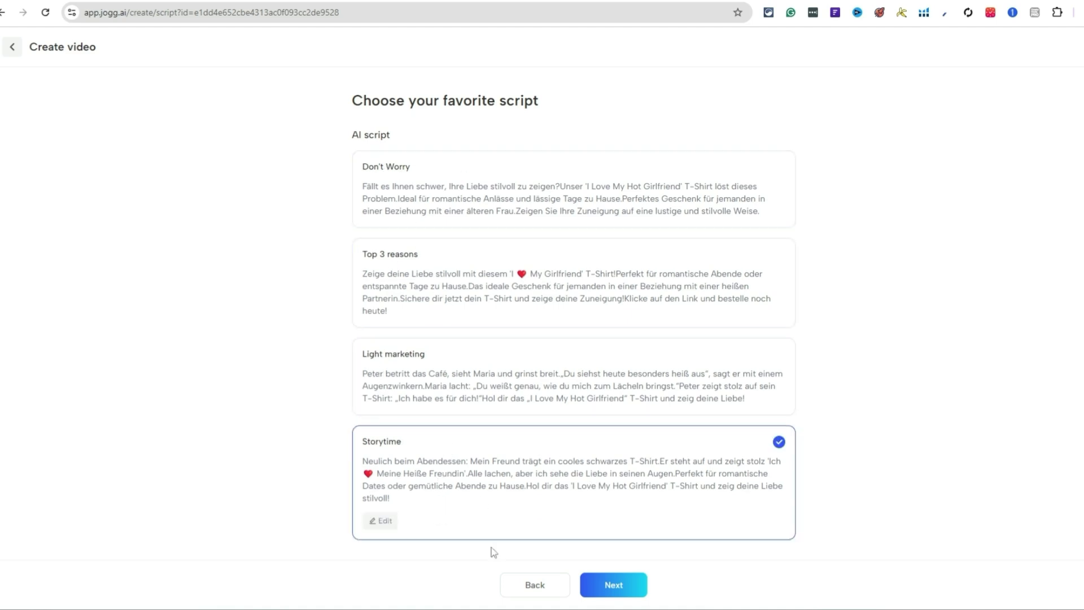
click(627, 582)
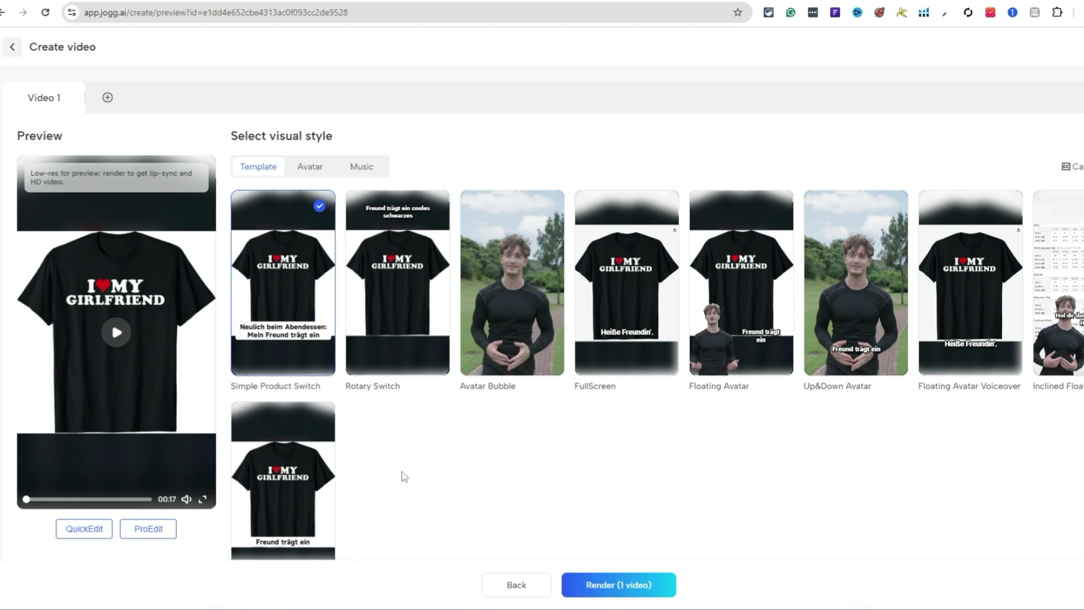
Add variant tabs Video 2 through Video 5.
click(108, 99)
click(173, 97)
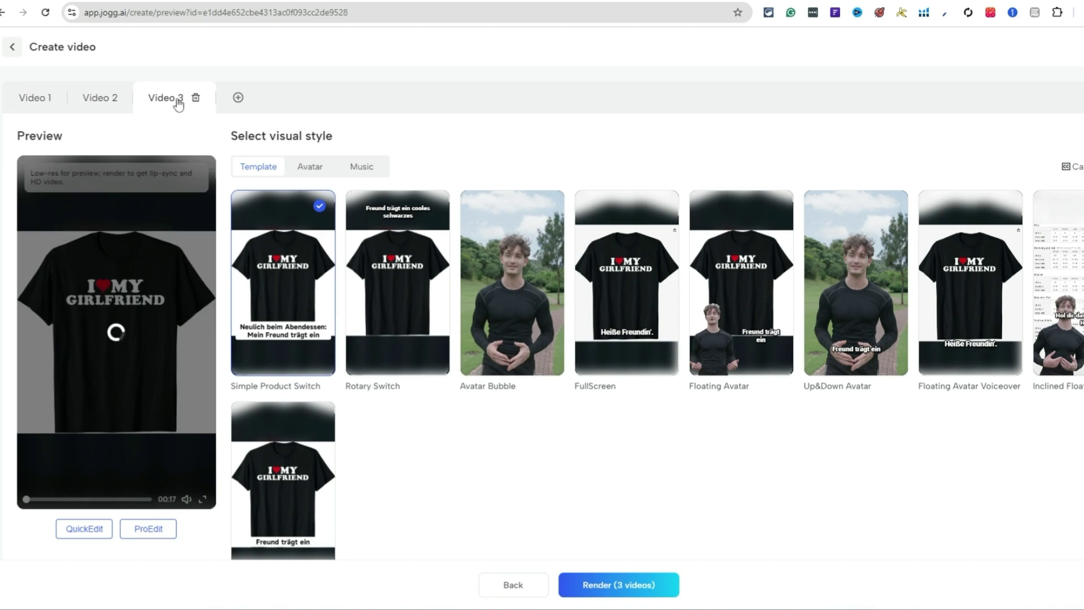
click(236, 97)
click(303, 97)
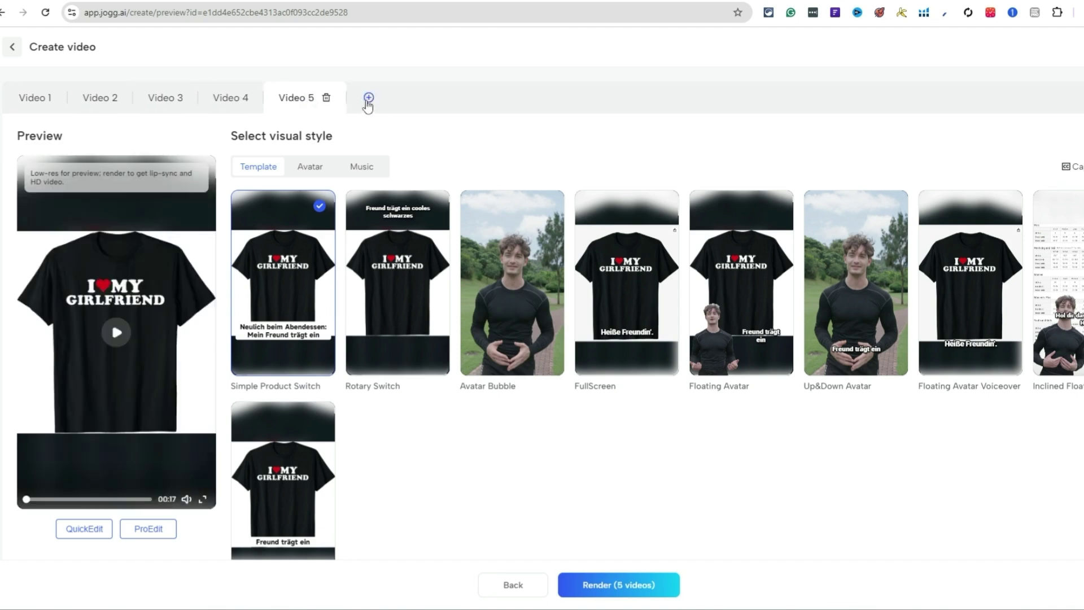
Delete Video 3 and another extra variant, confirming each deletion.
click(29, 100)
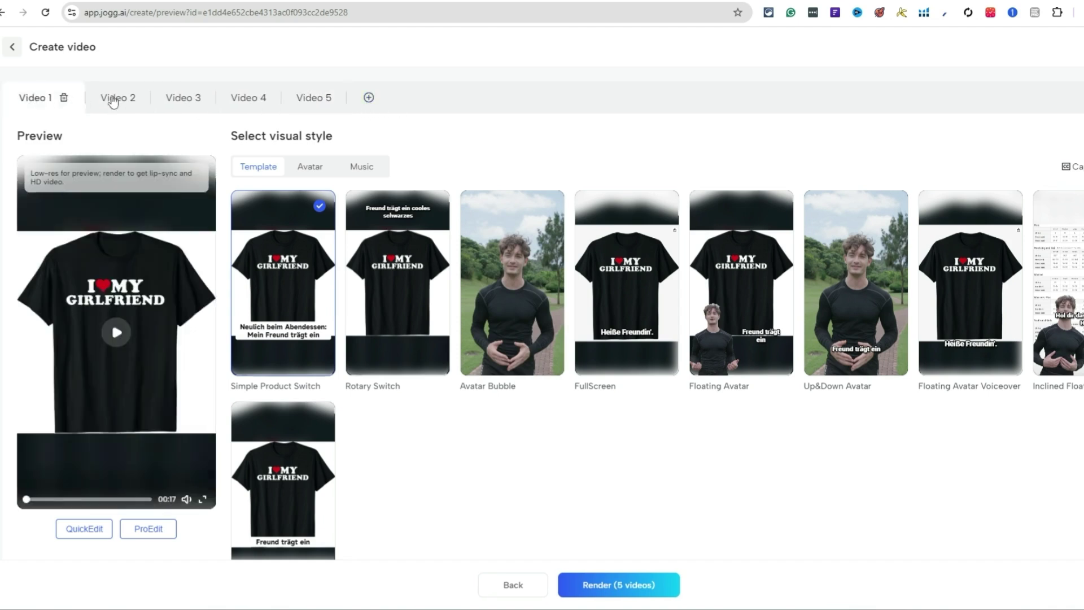
click(108, 98)
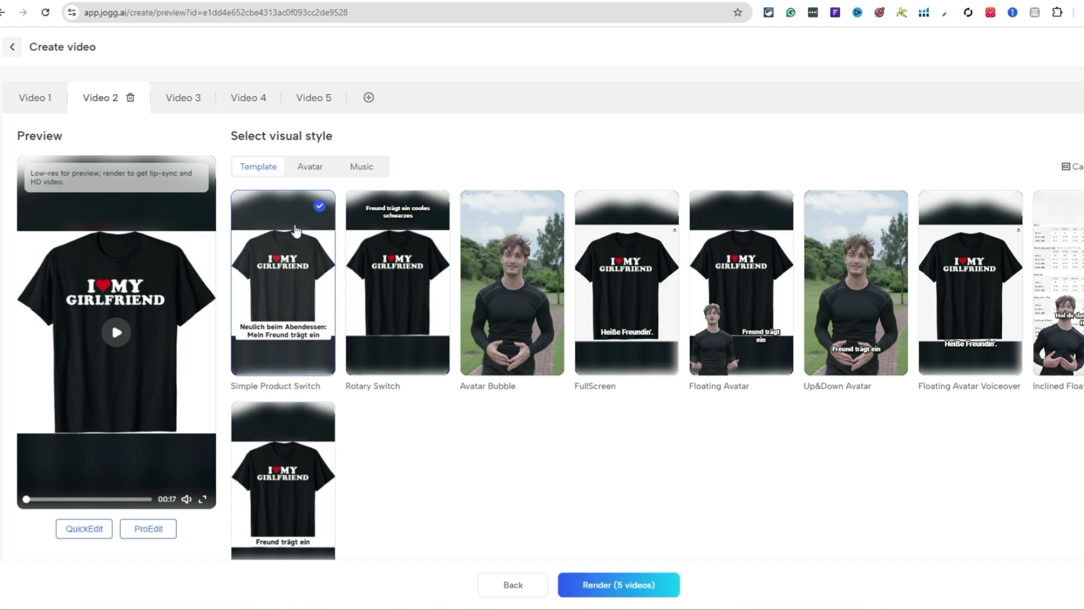
click(178, 103)
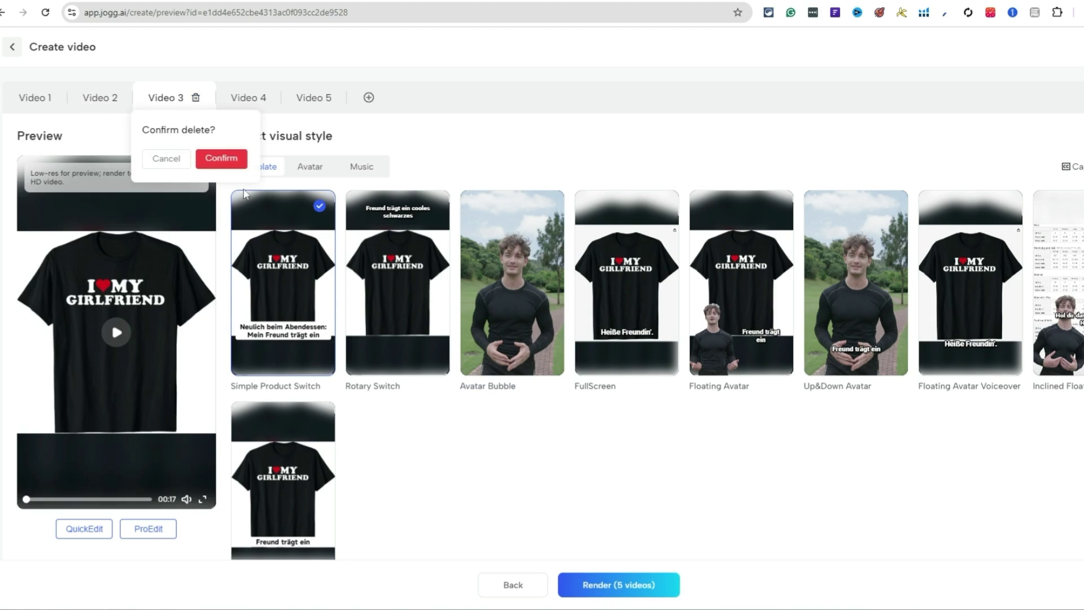
click(224, 157)
click(187, 104)
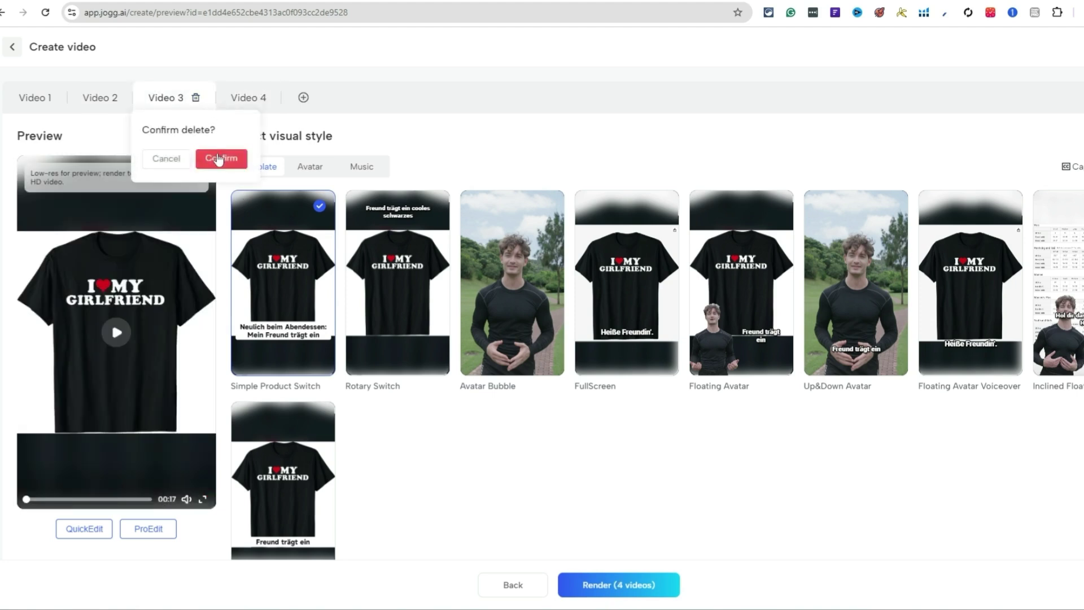
click(222, 157)
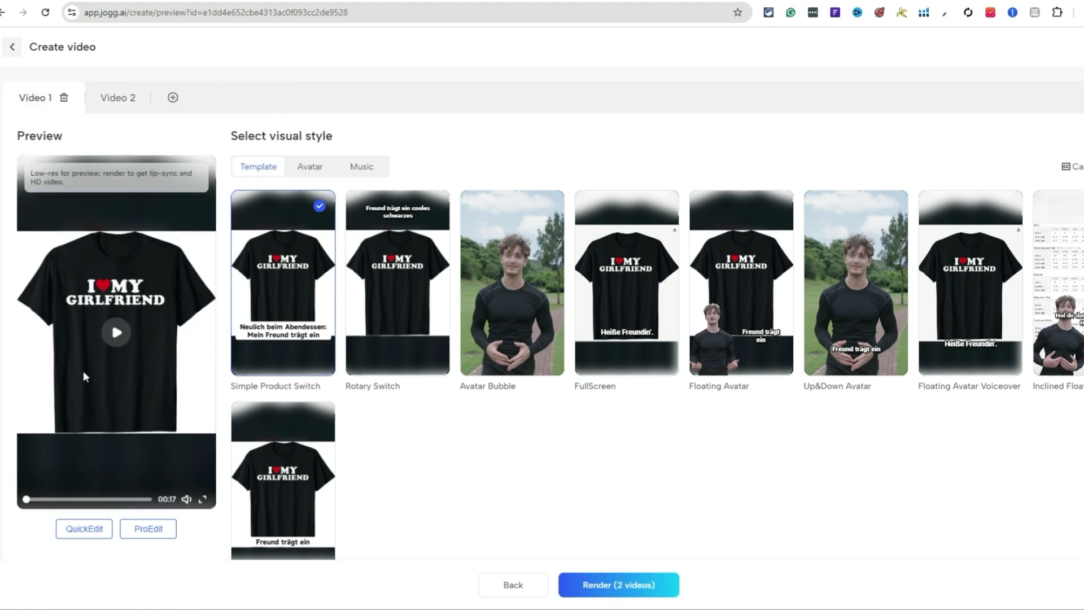
In Video 1's QuickEdit, give scene 3 a split product-and-presenter layout.
click(76, 536)
mouse_move(241, 453)
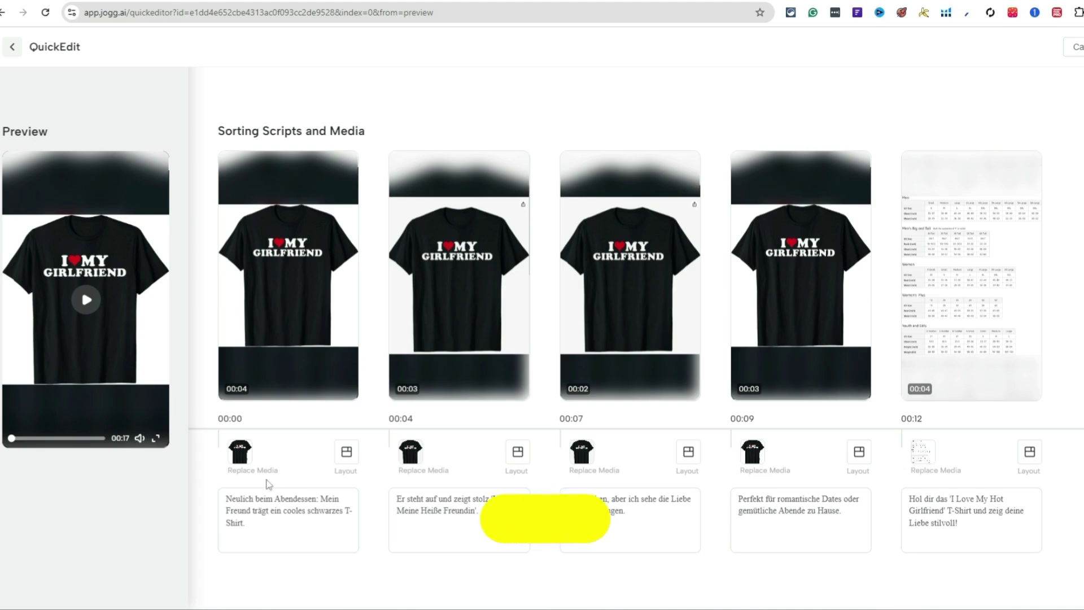
click(516, 453)
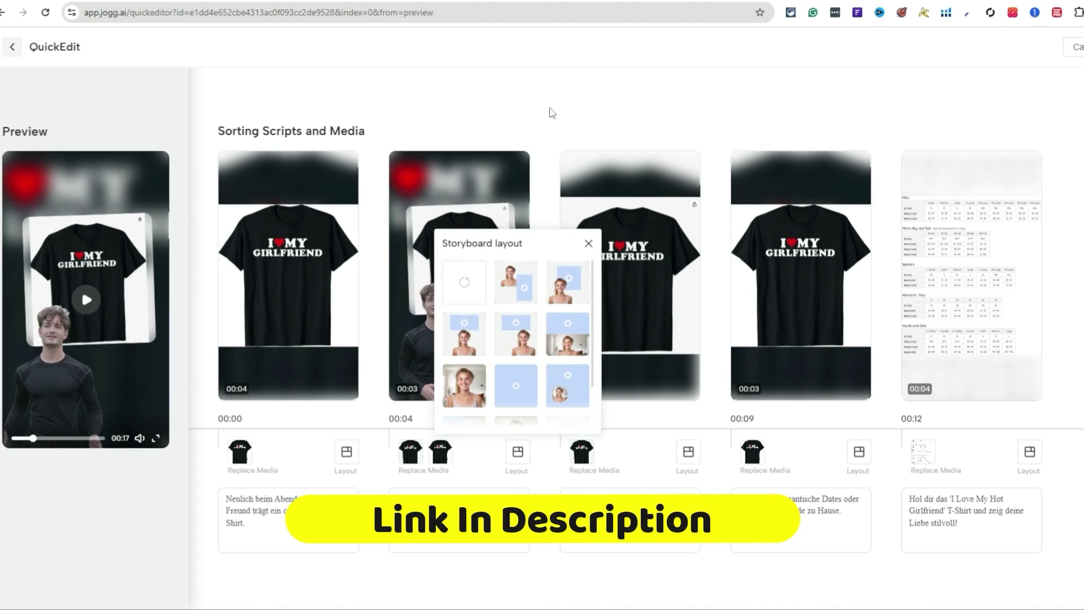
click(542, 136)
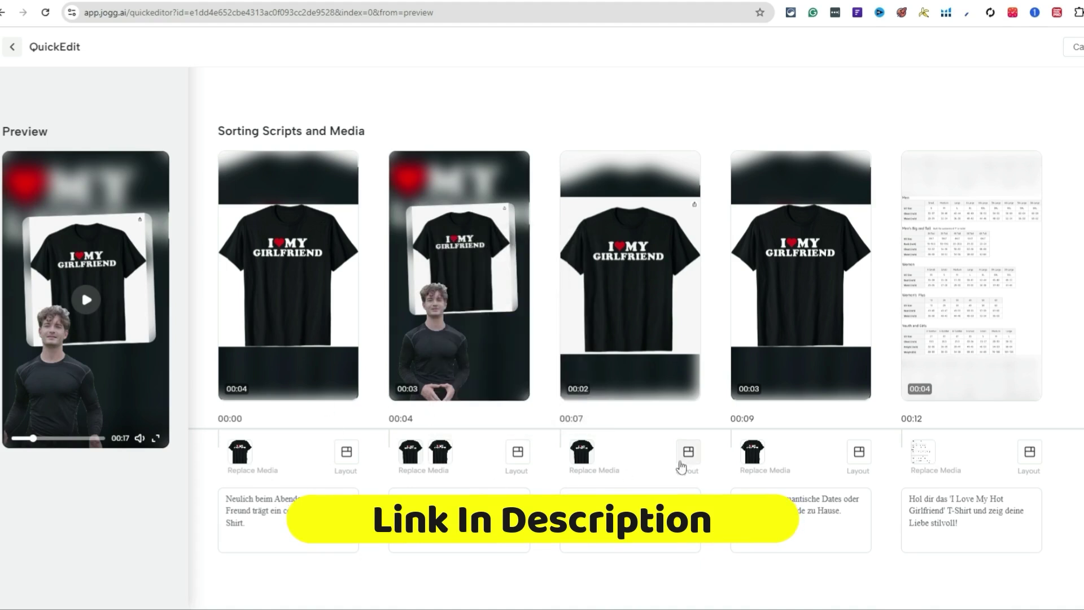
click(688, 453)
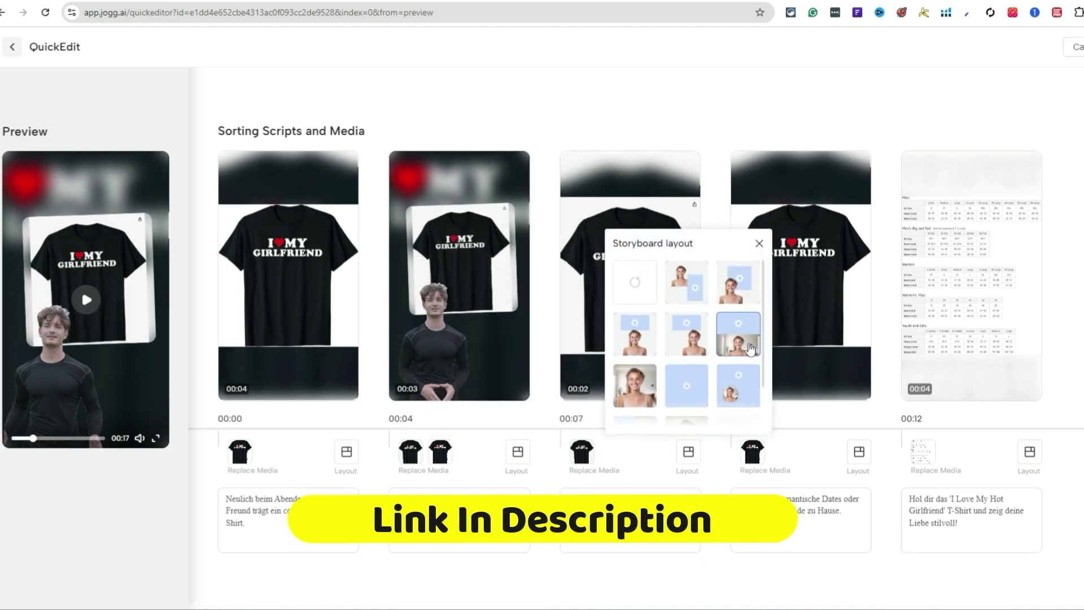
click(749, 347)
click(833, 181)
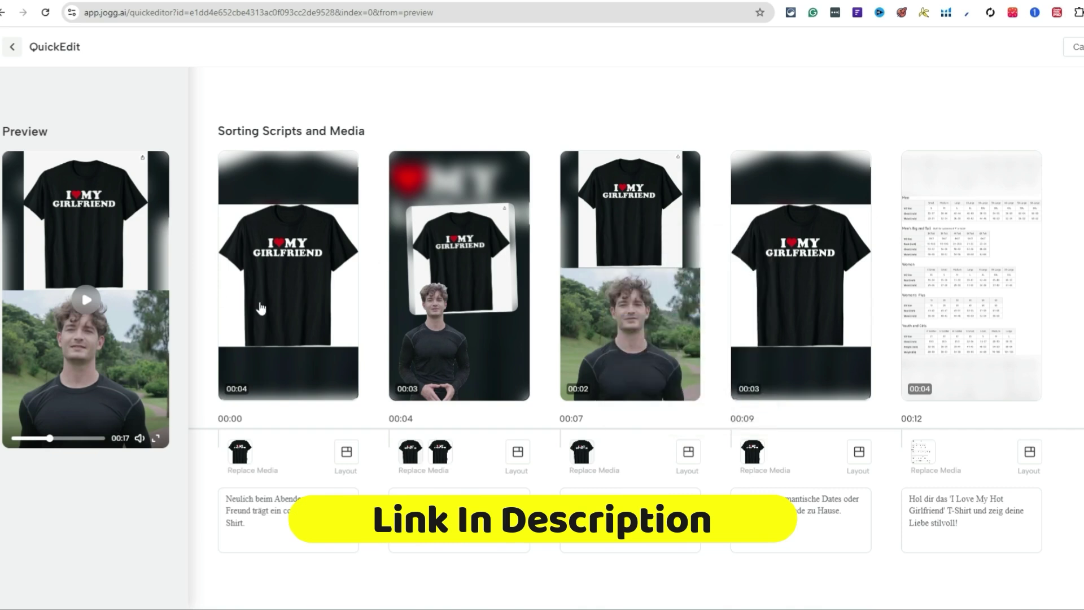
Give scene 4 a side-by-side layout and scene 5 a presenter-with-product layout.
click(858, 452)
scroll(857, 386, down, 1)
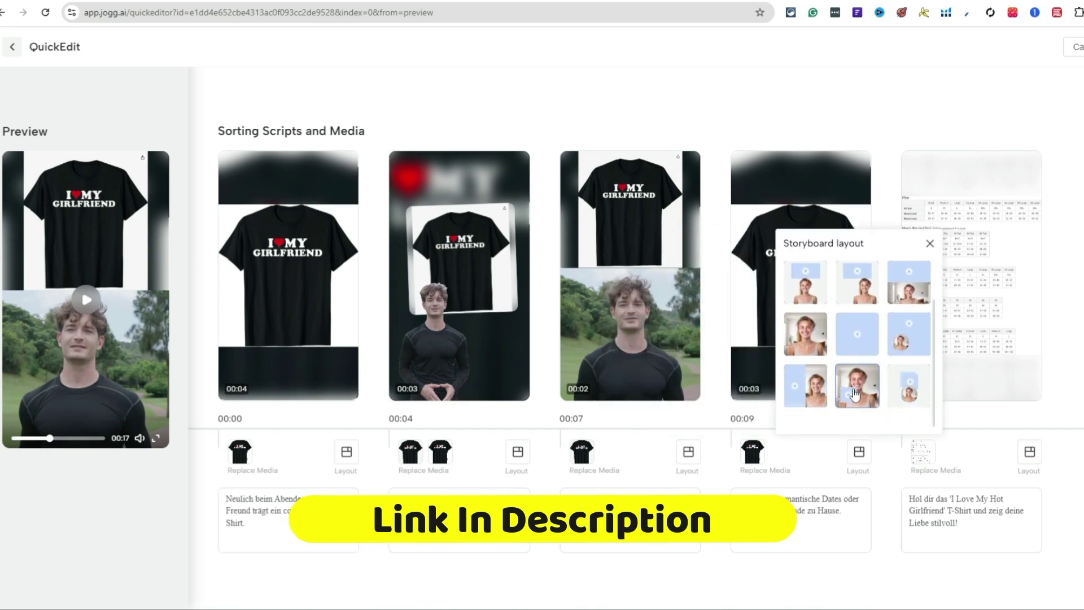
click(839, 399)
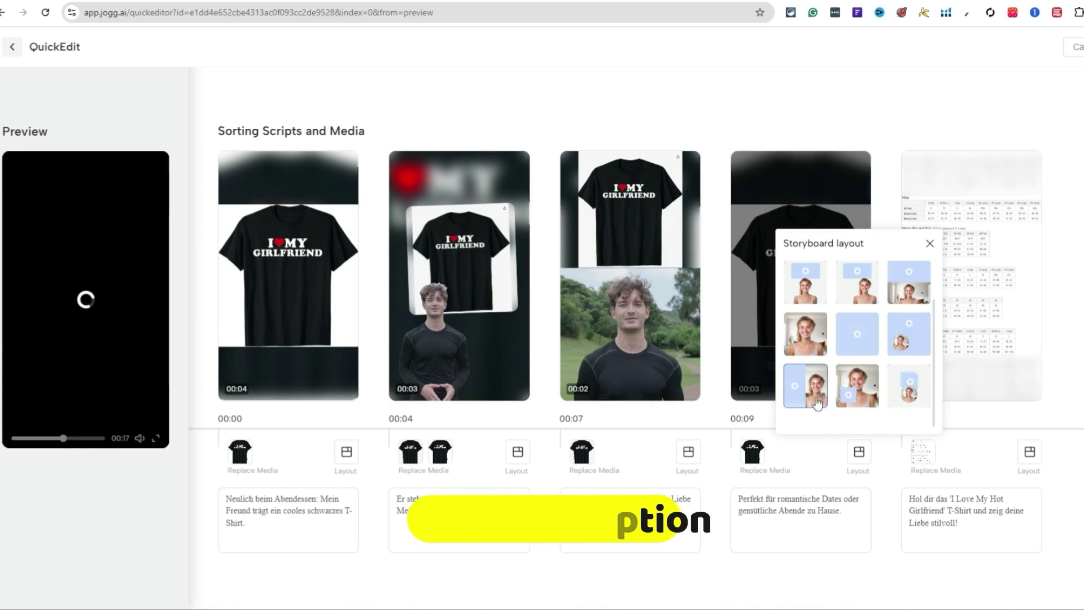
click(929, 244)
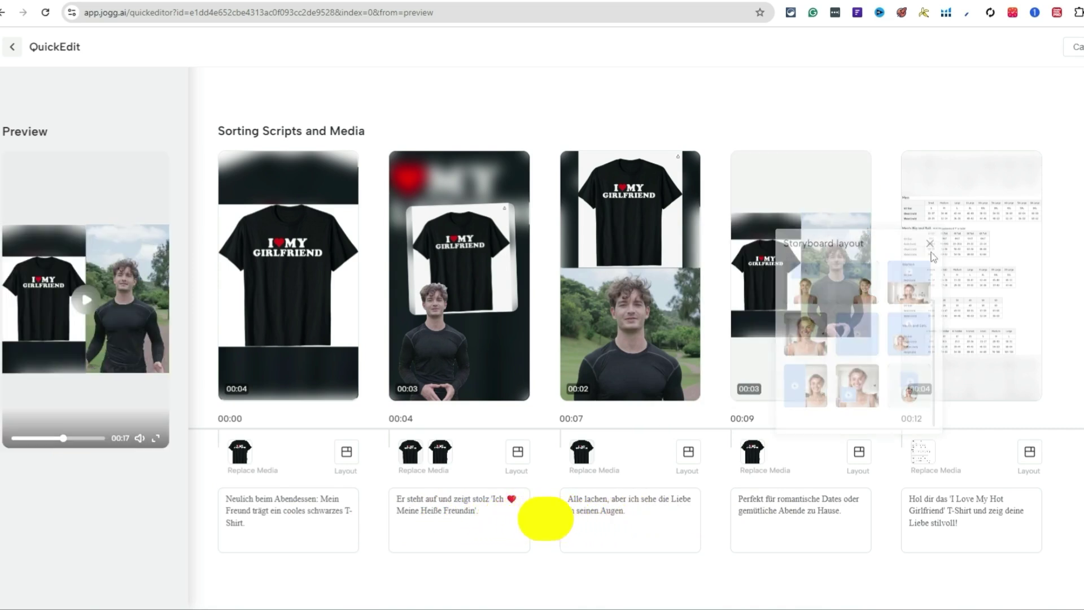
click(1031, 457)
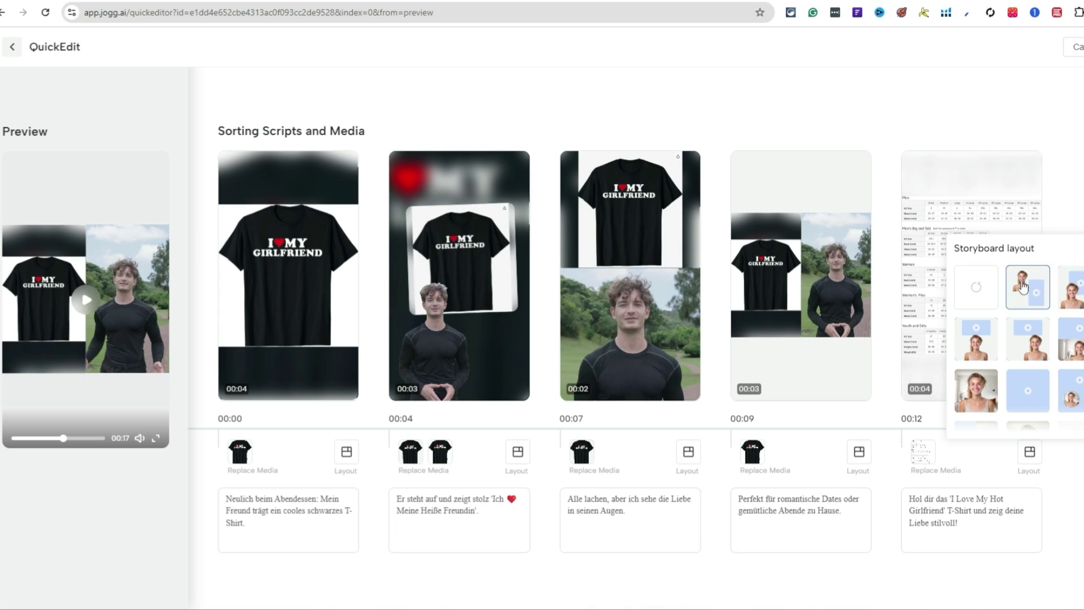
click(1021, 288)
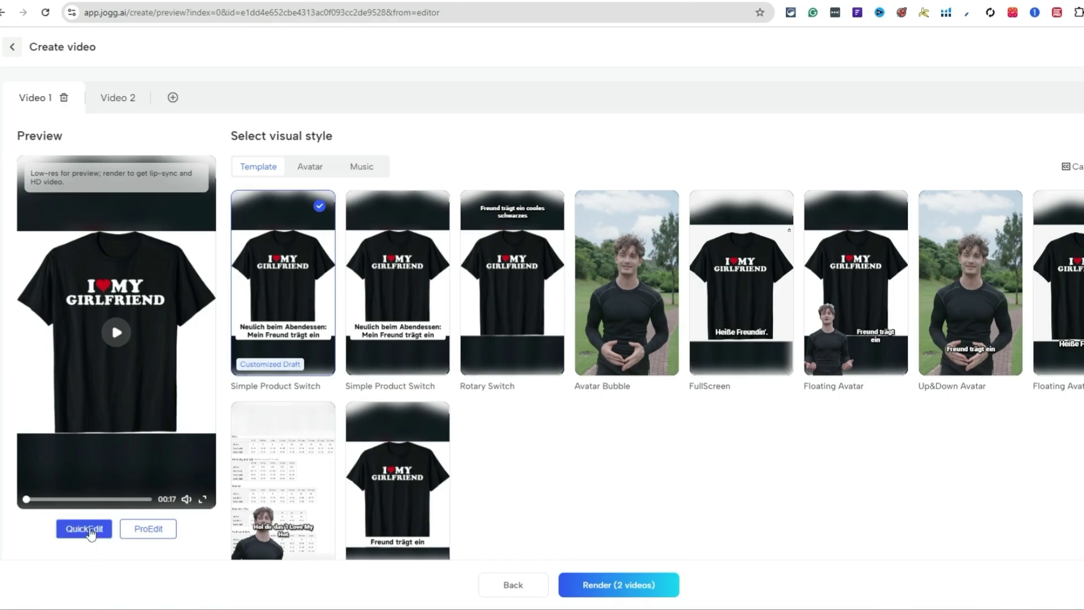
Leave QuickEdit for the Create video page, switch to Video 2, then briefly Video 1.
click(87, 527)
click(250, 517)
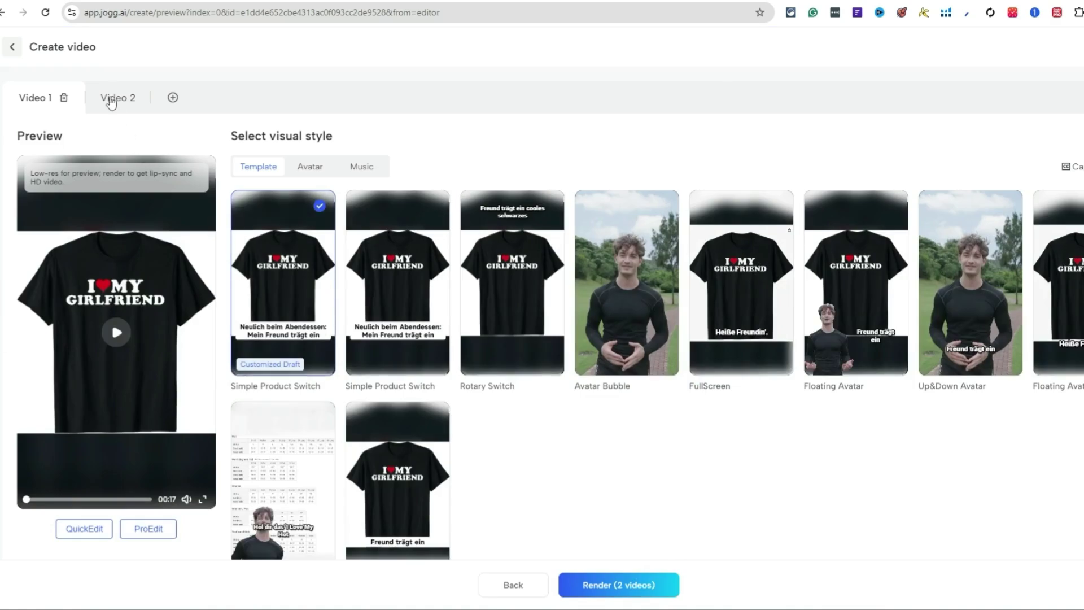
click(109, 99)
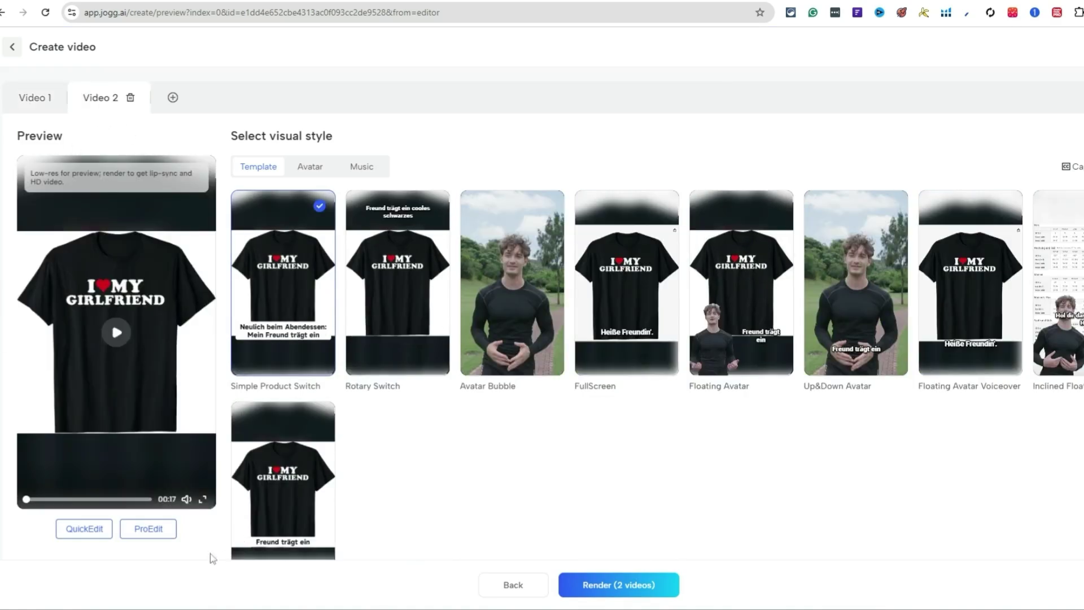
click(86, 530)
click(52, 100)
click(104, 102)
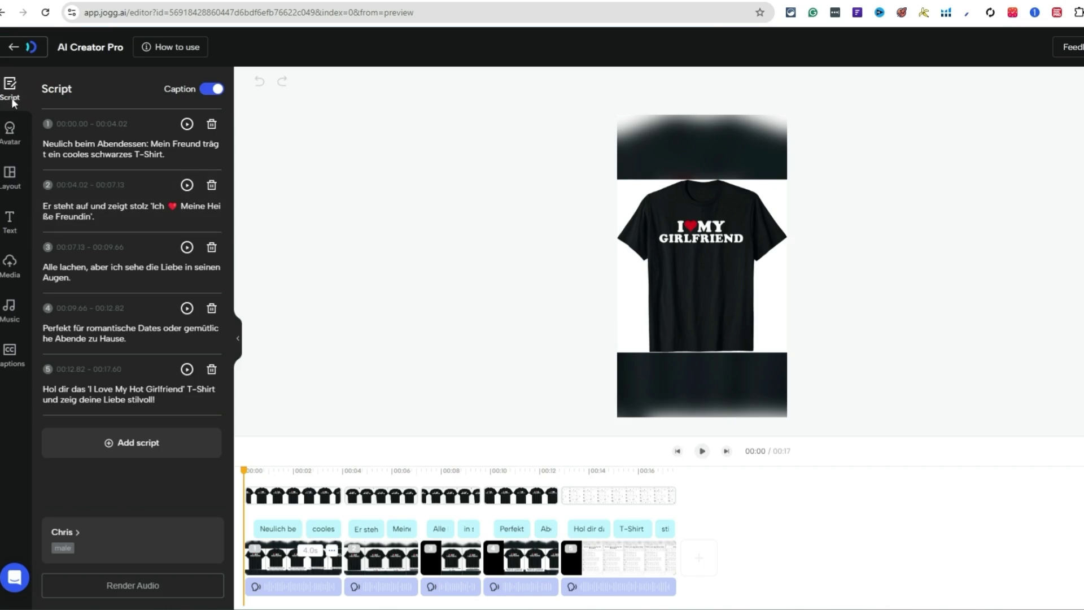
click(14, 48)
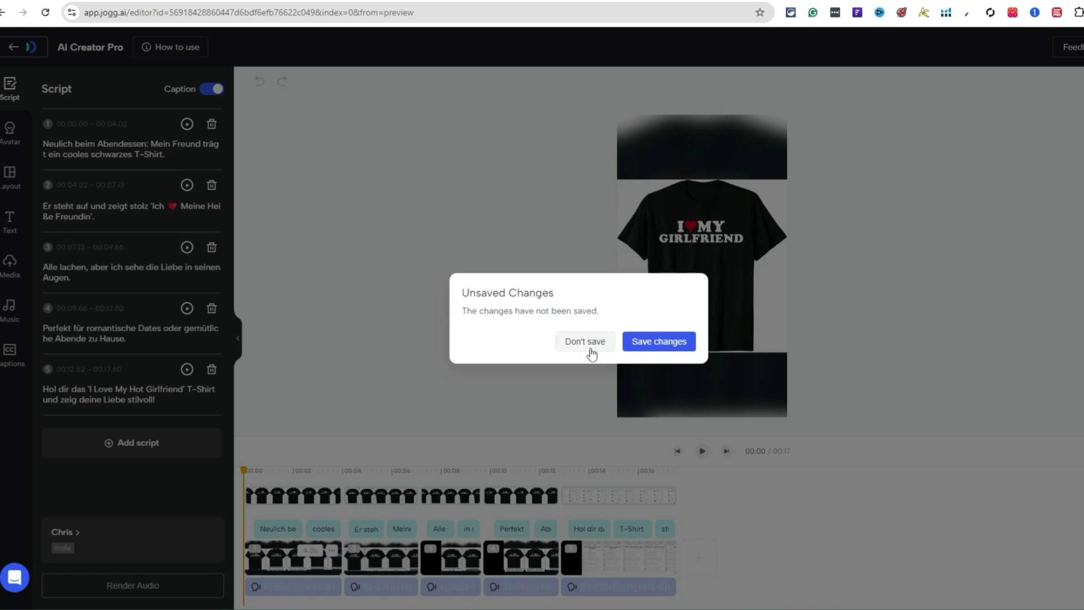
click(585, 341)
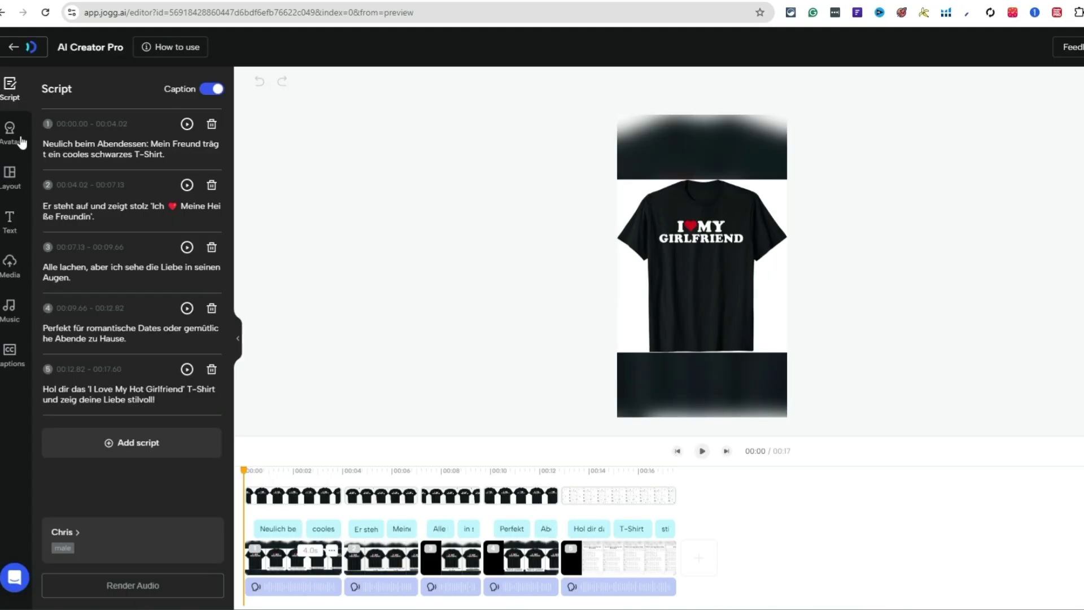
click(10, 132)
click(10, 178)
click(11, 222)
click(10, 267)
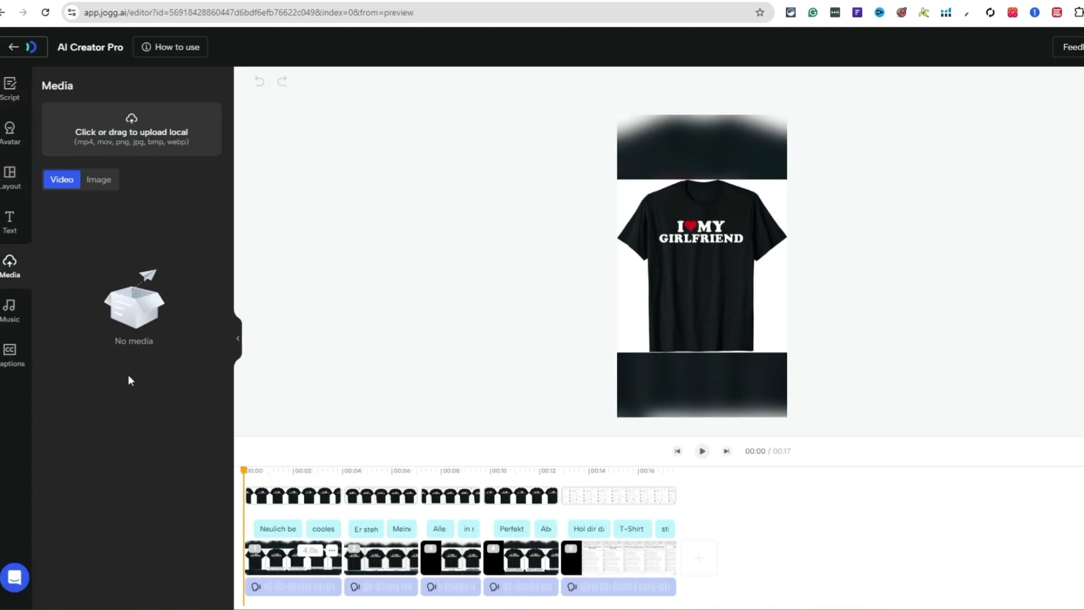
click(9, 313)
click(26, 365)
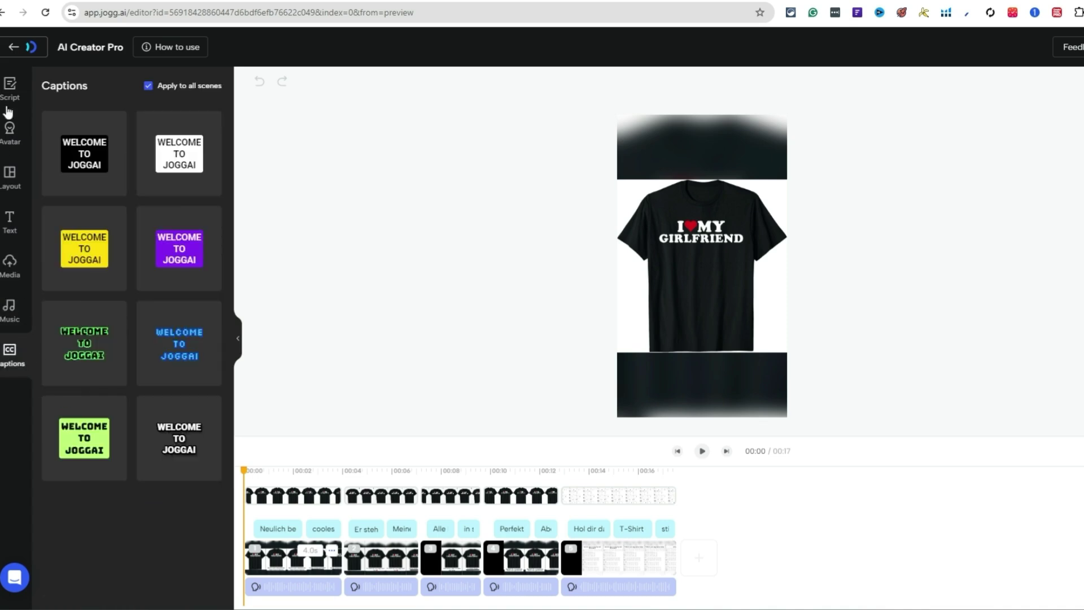
click(10, 90)
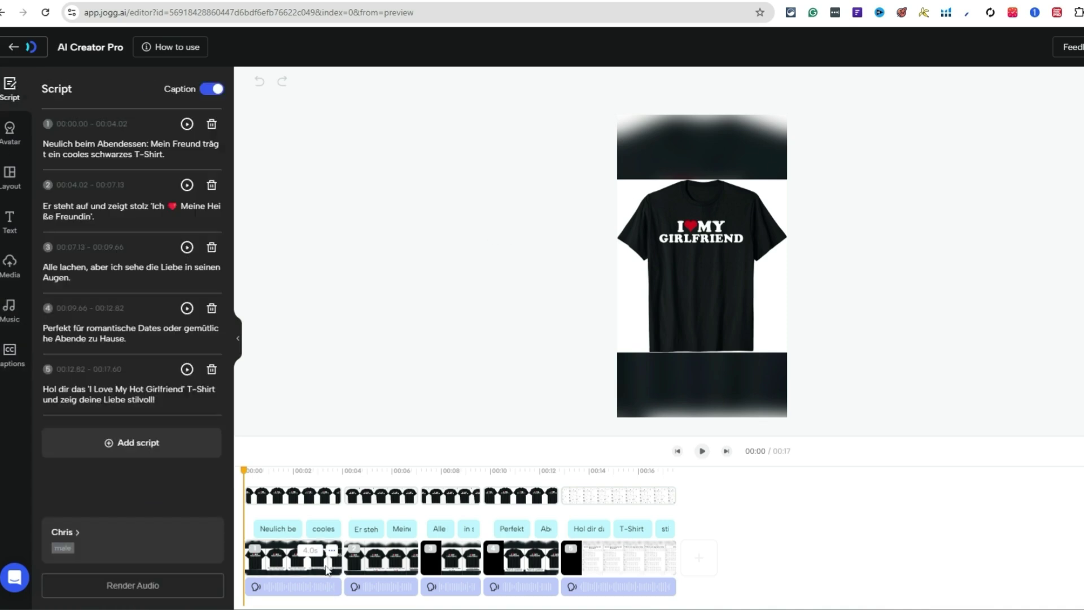
click(323, 585)
click(464, 564)
click(518, 568)
click(616, 558)
click(701, 264)
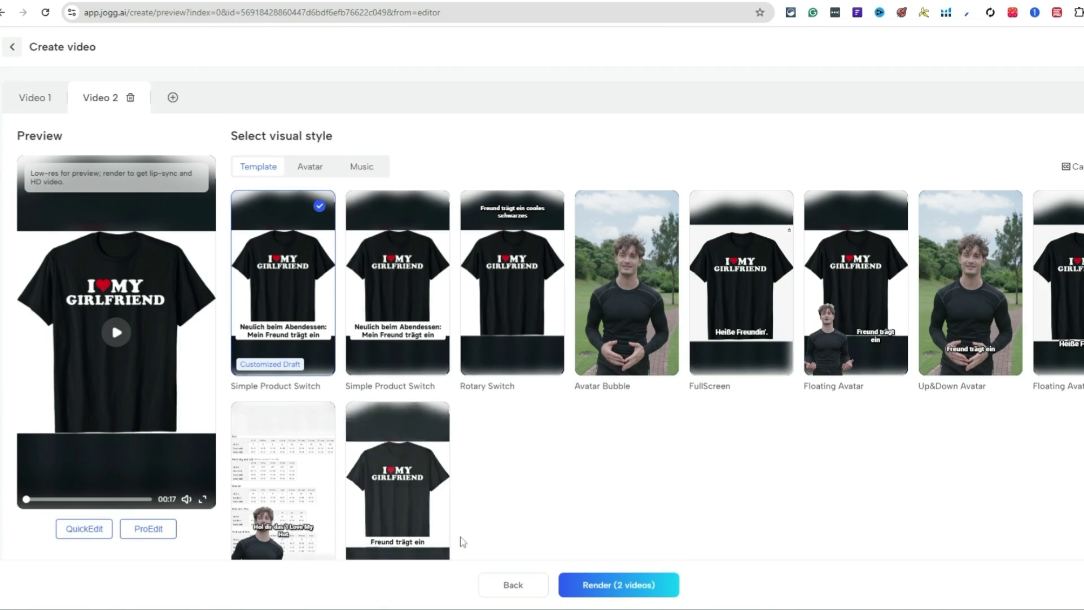
Render the two videos and submit, spending two credits.
click(640, 588)
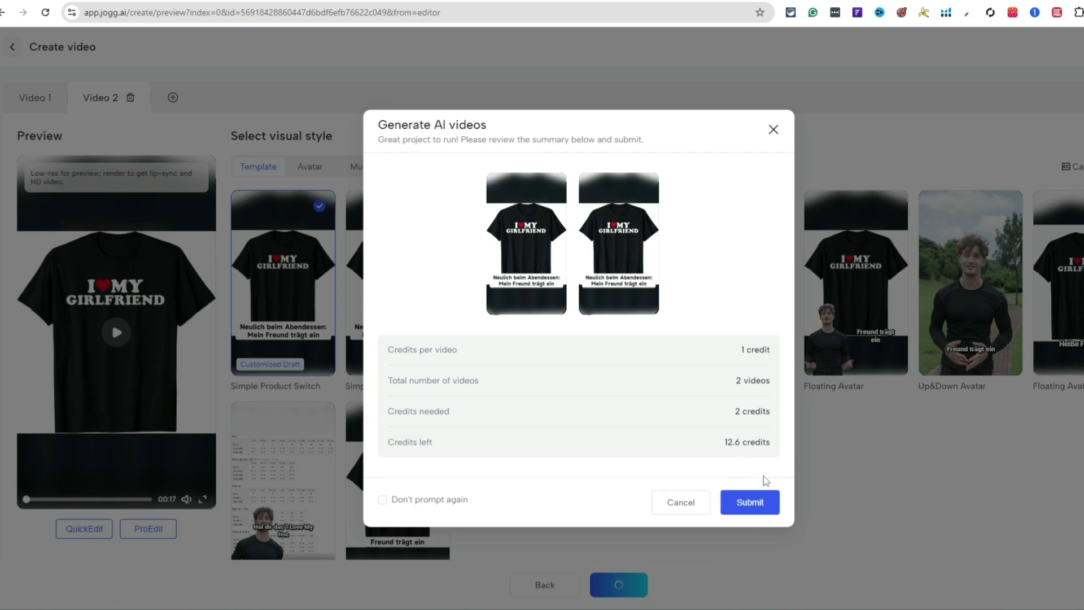
click(751, 506)
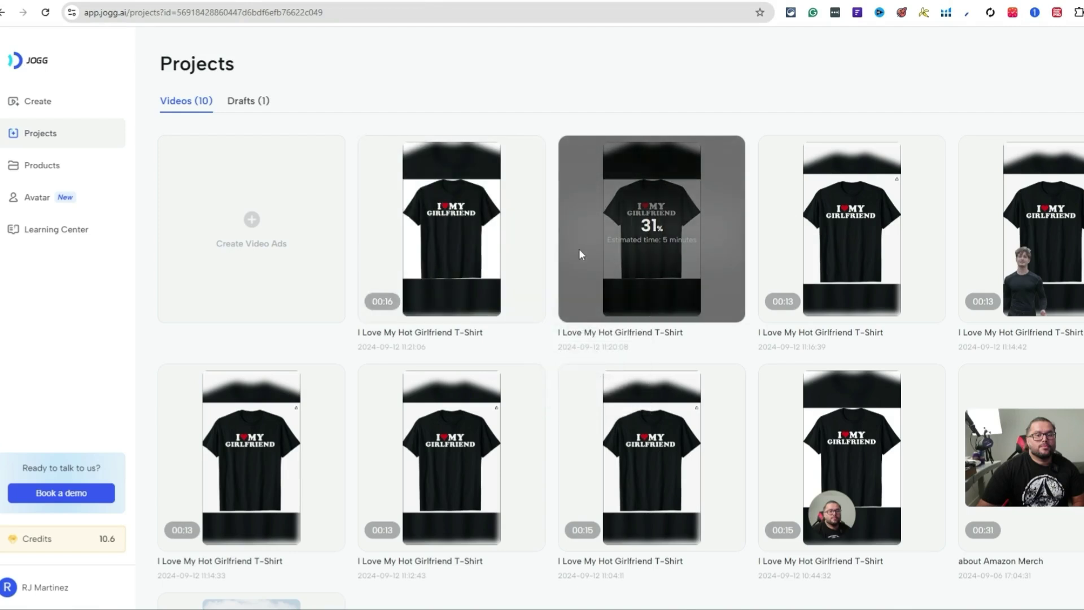
click(450, 233)
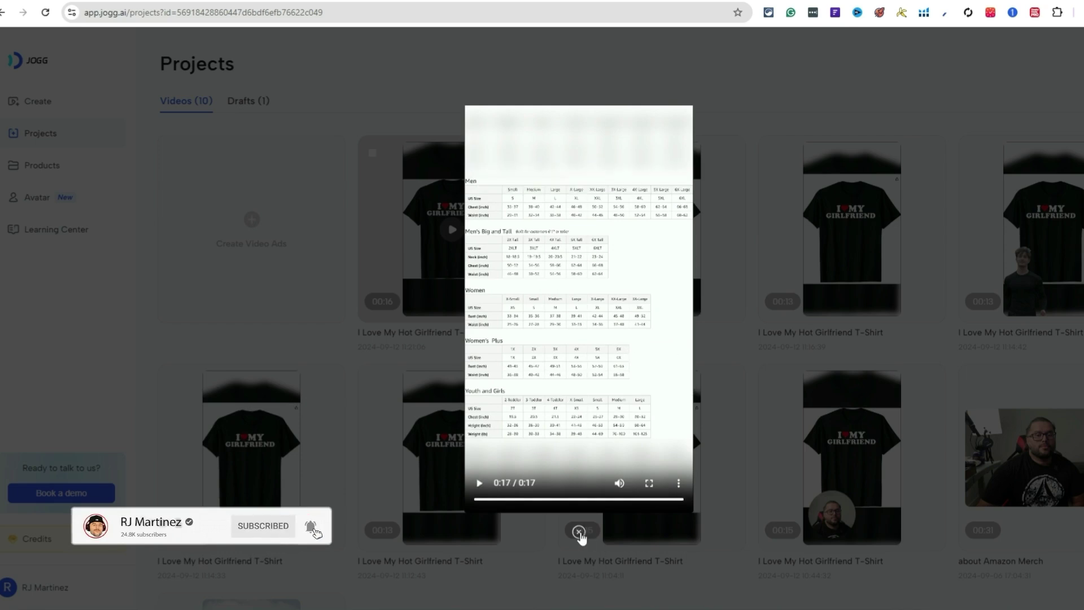
click(579, 535)
click(652, 231)
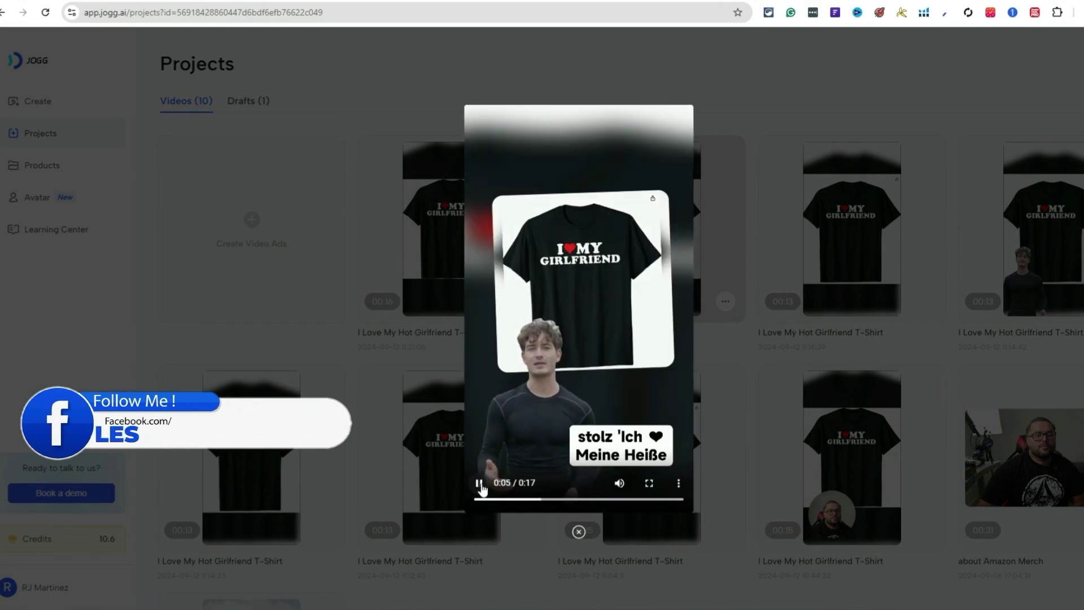
click(480, 488)
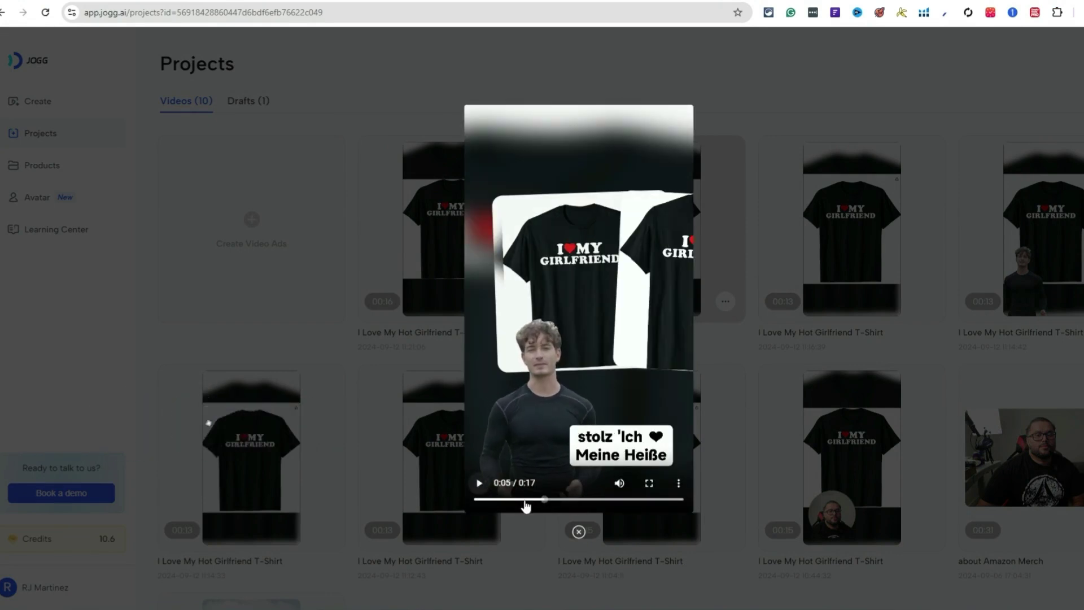
click(479, 488)
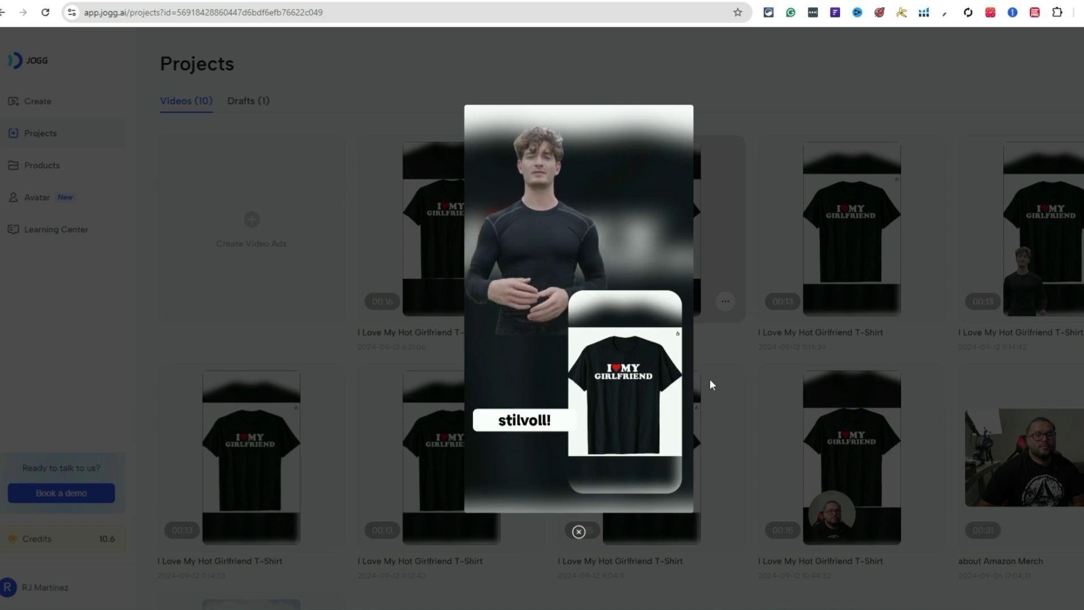
click(577, 531)
mouse_move(525, 302)
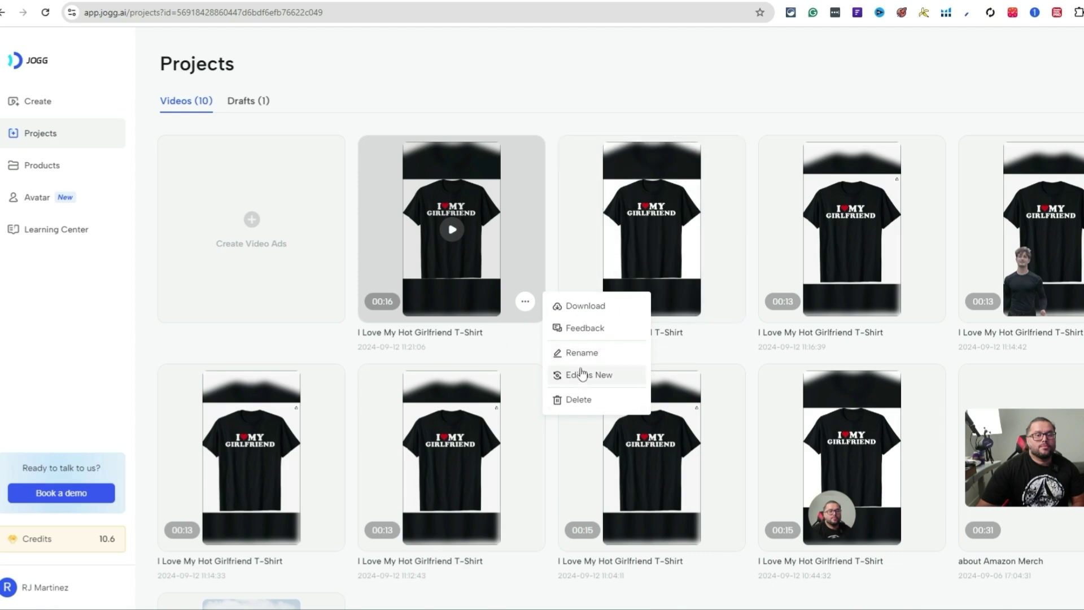
click(726, 302)
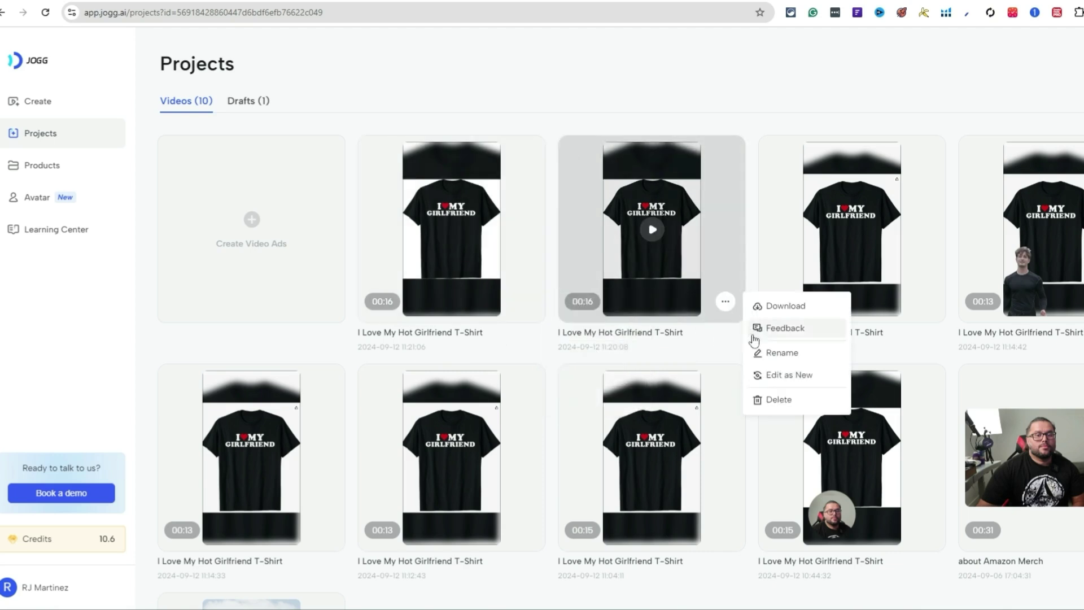